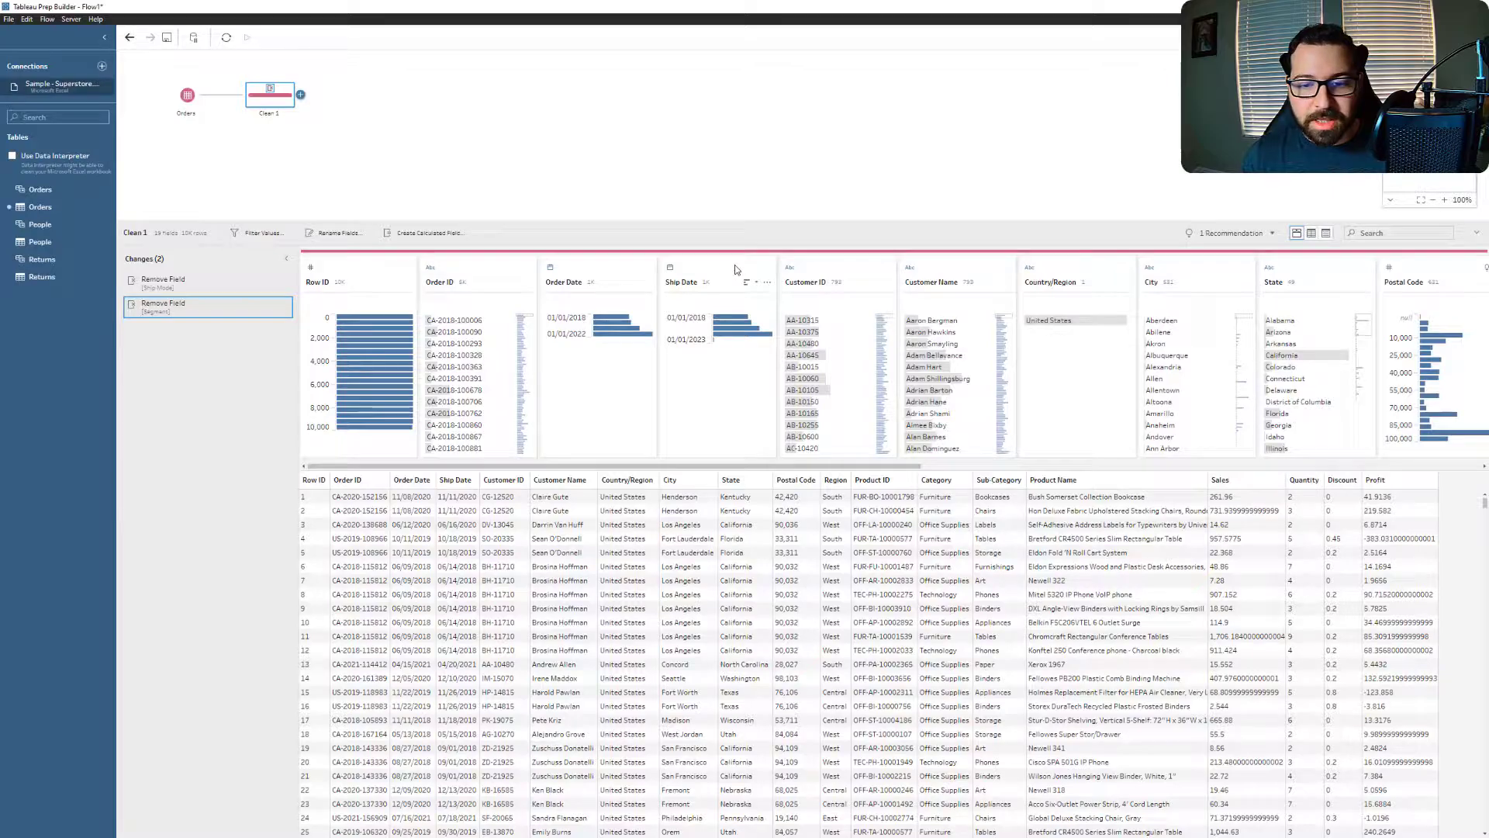
Step: Remove the Customer ID and Customer Name fields from the Clean 1 step
click(847, 265)
ctrl+click(942, 274)
right_click(942, 275)
click(974, 349)
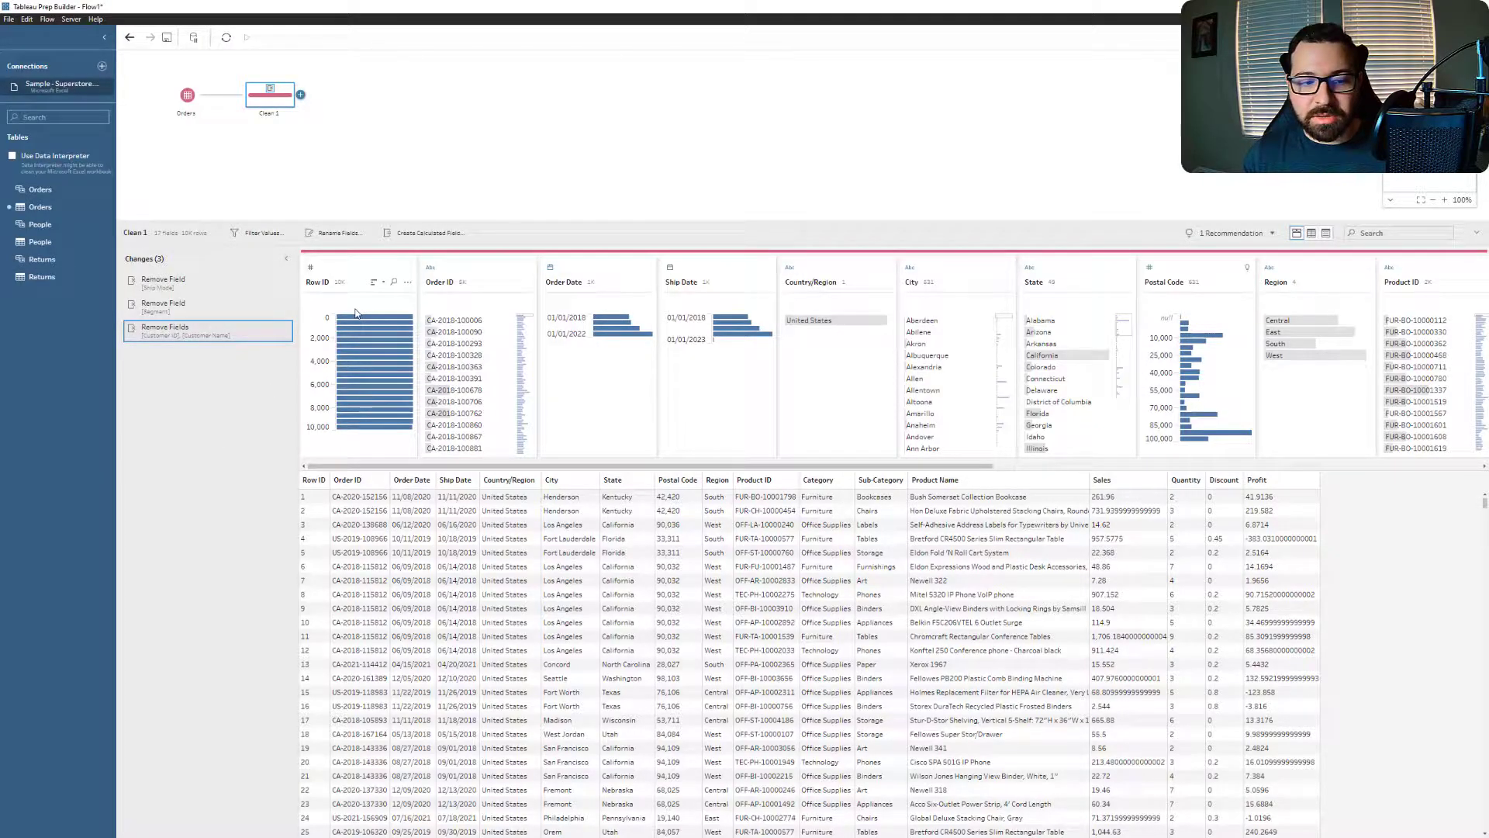
Step: Create a calculated field with the formula { FIXED [Region],[Order Date]: SUM([Sales])}
click(418, 240)
click(601, 378)
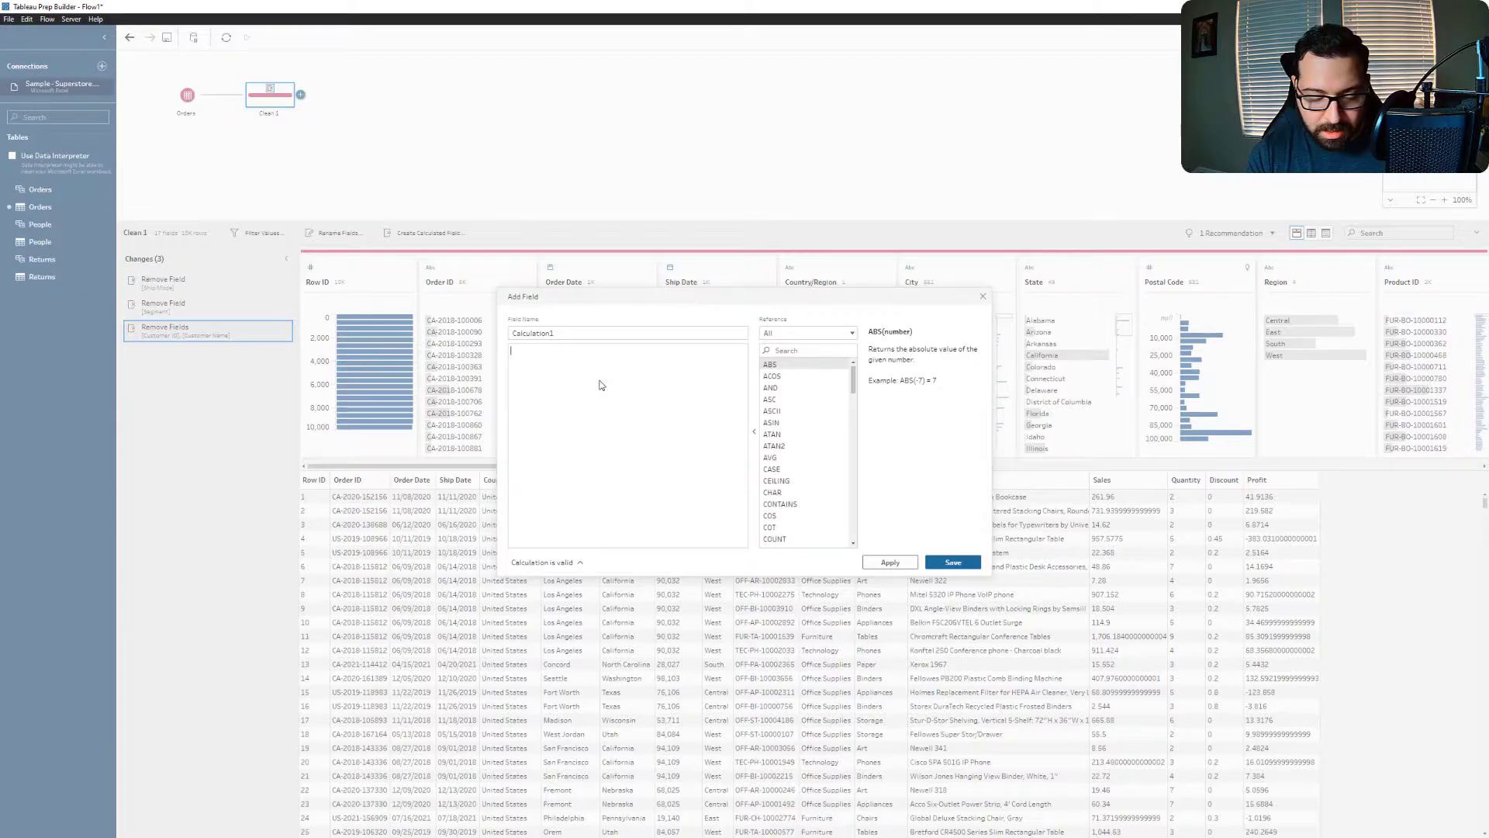
text({ FIXED )
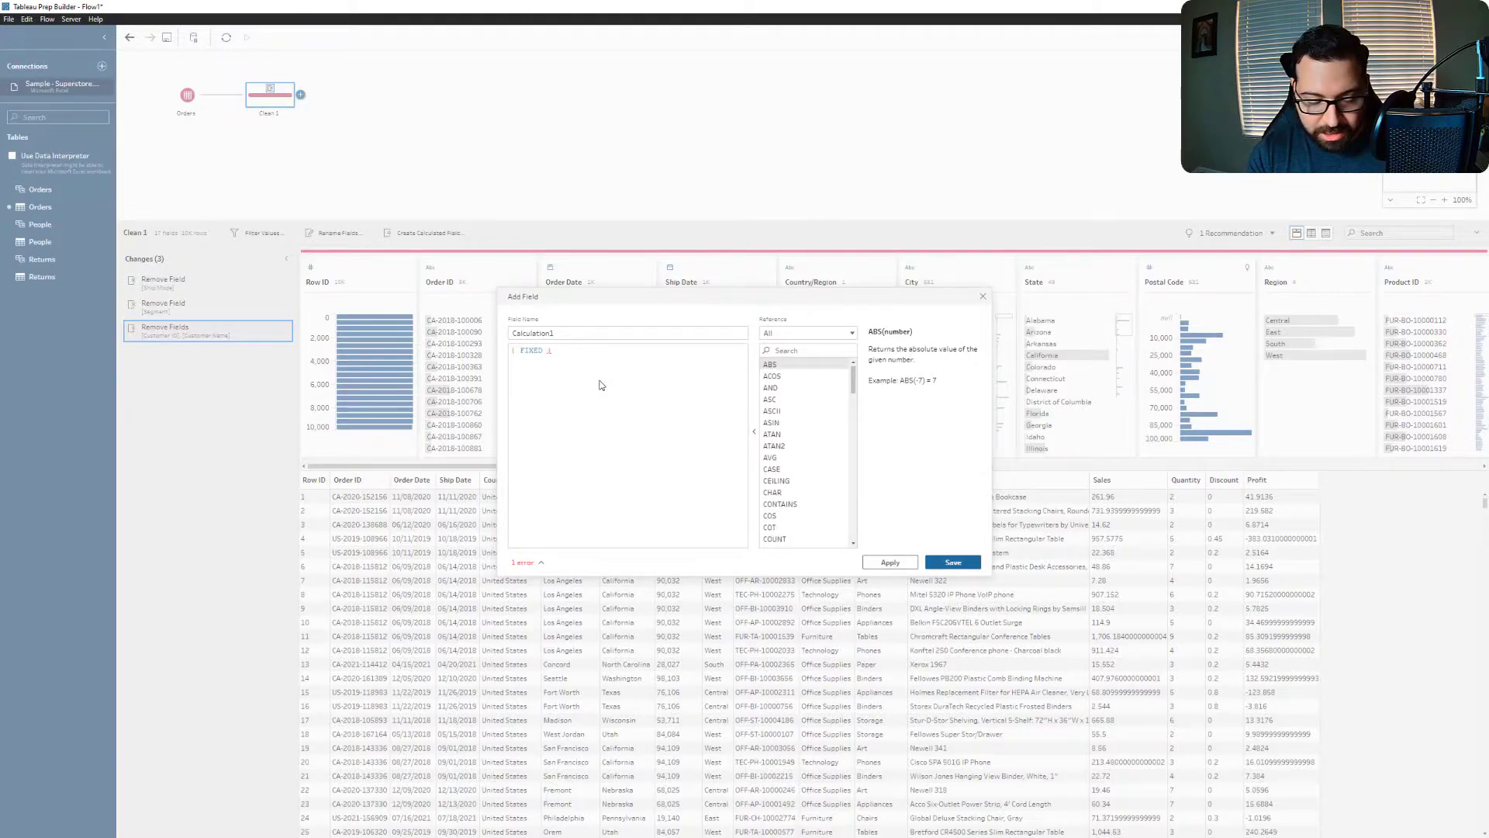
text([Region],[Order Date]L)
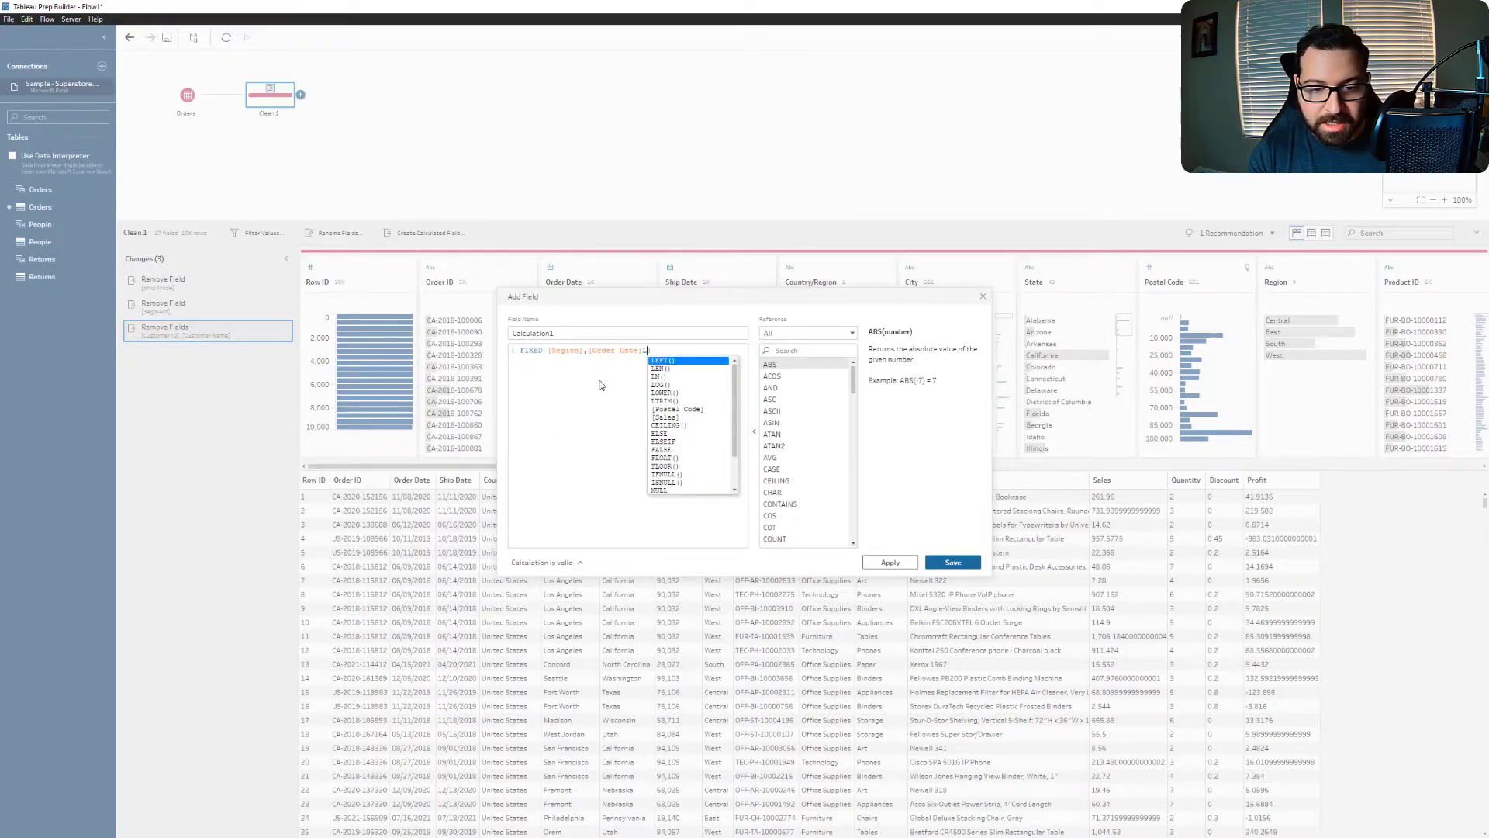
key(BackSpace)
text(: Su)
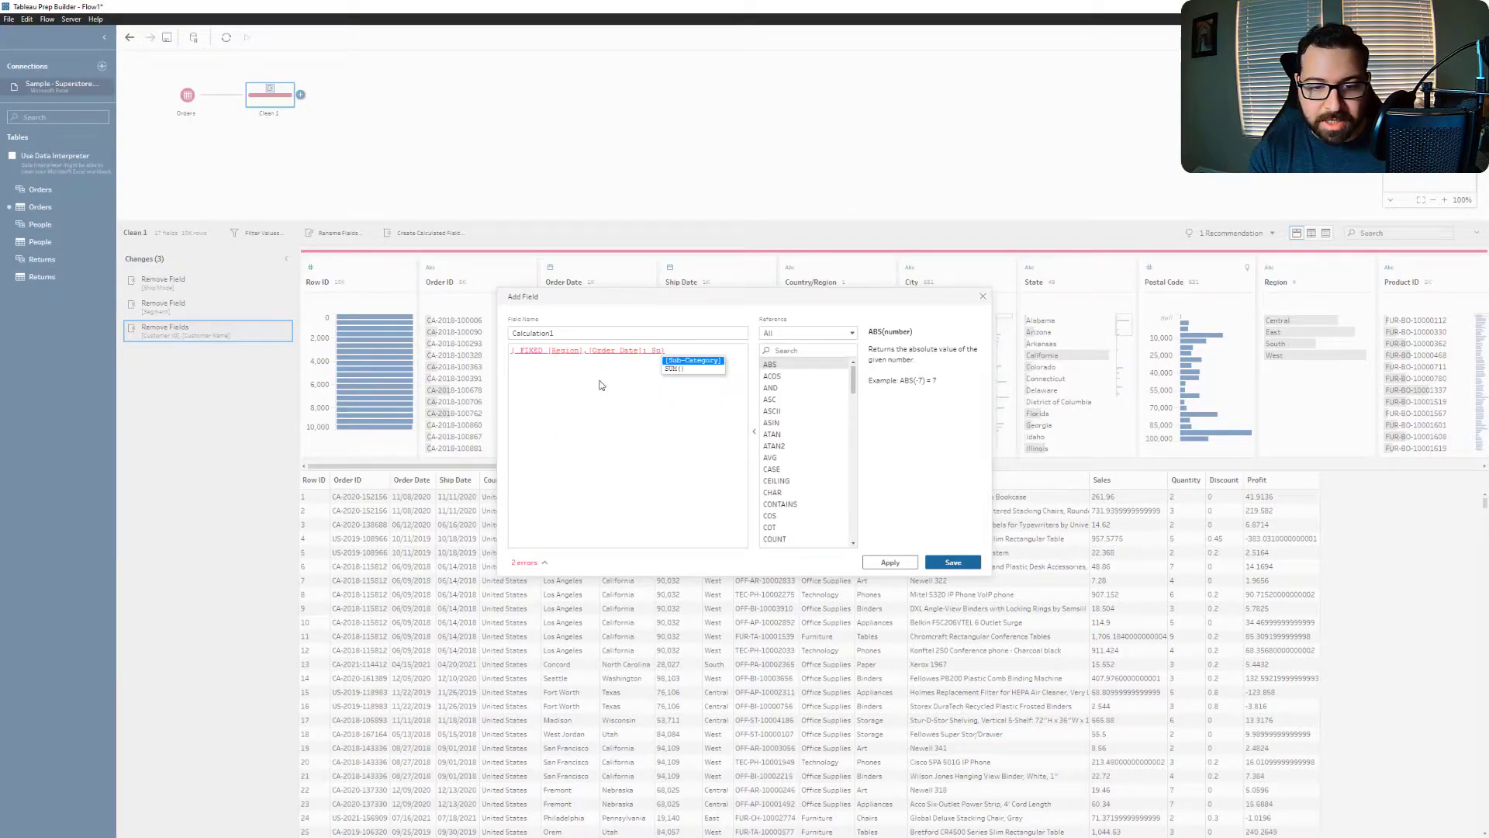
text(m([Sales])})
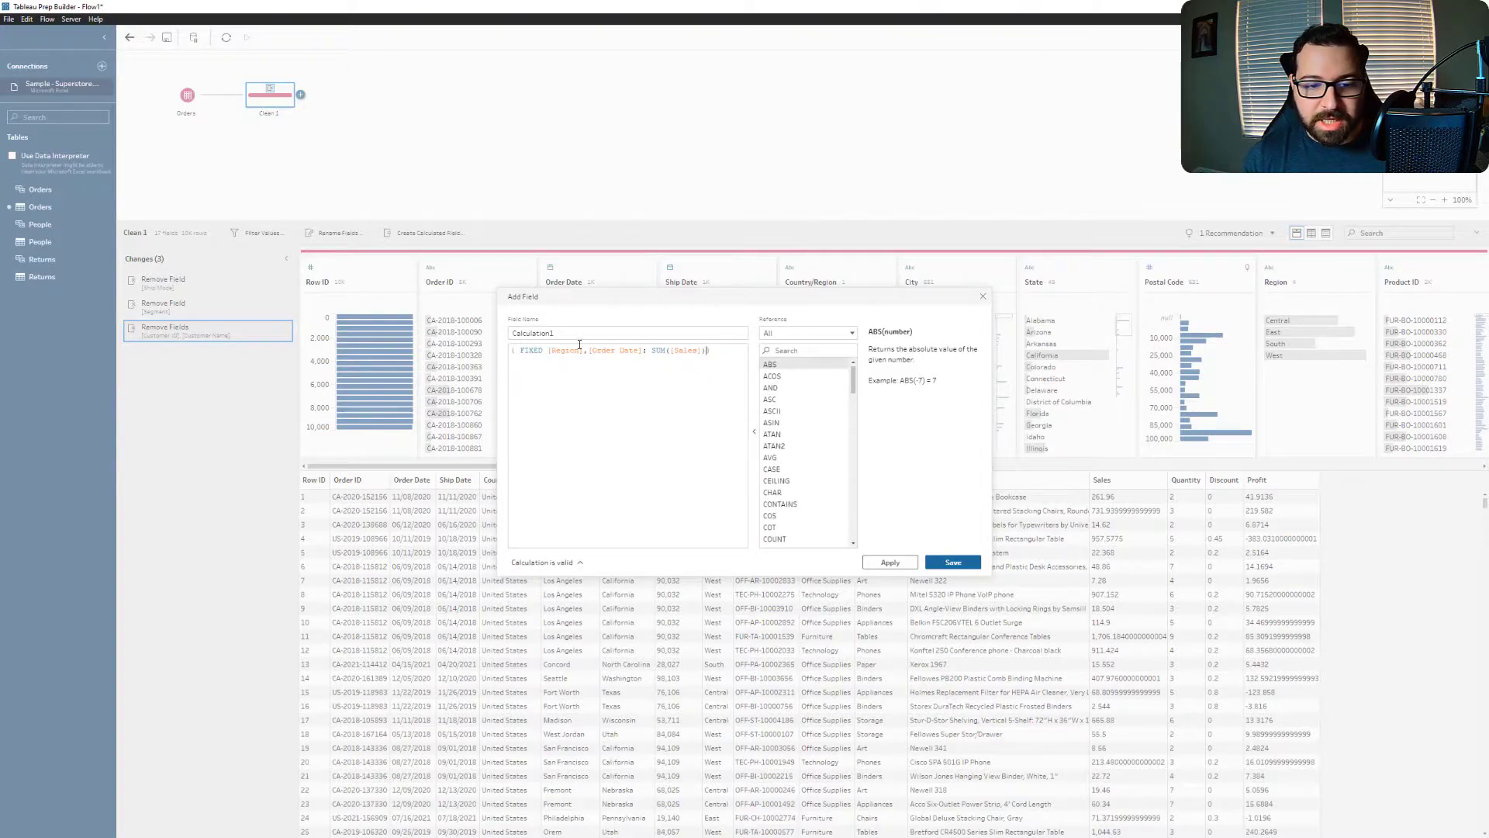
click(585, 350)
text(,)
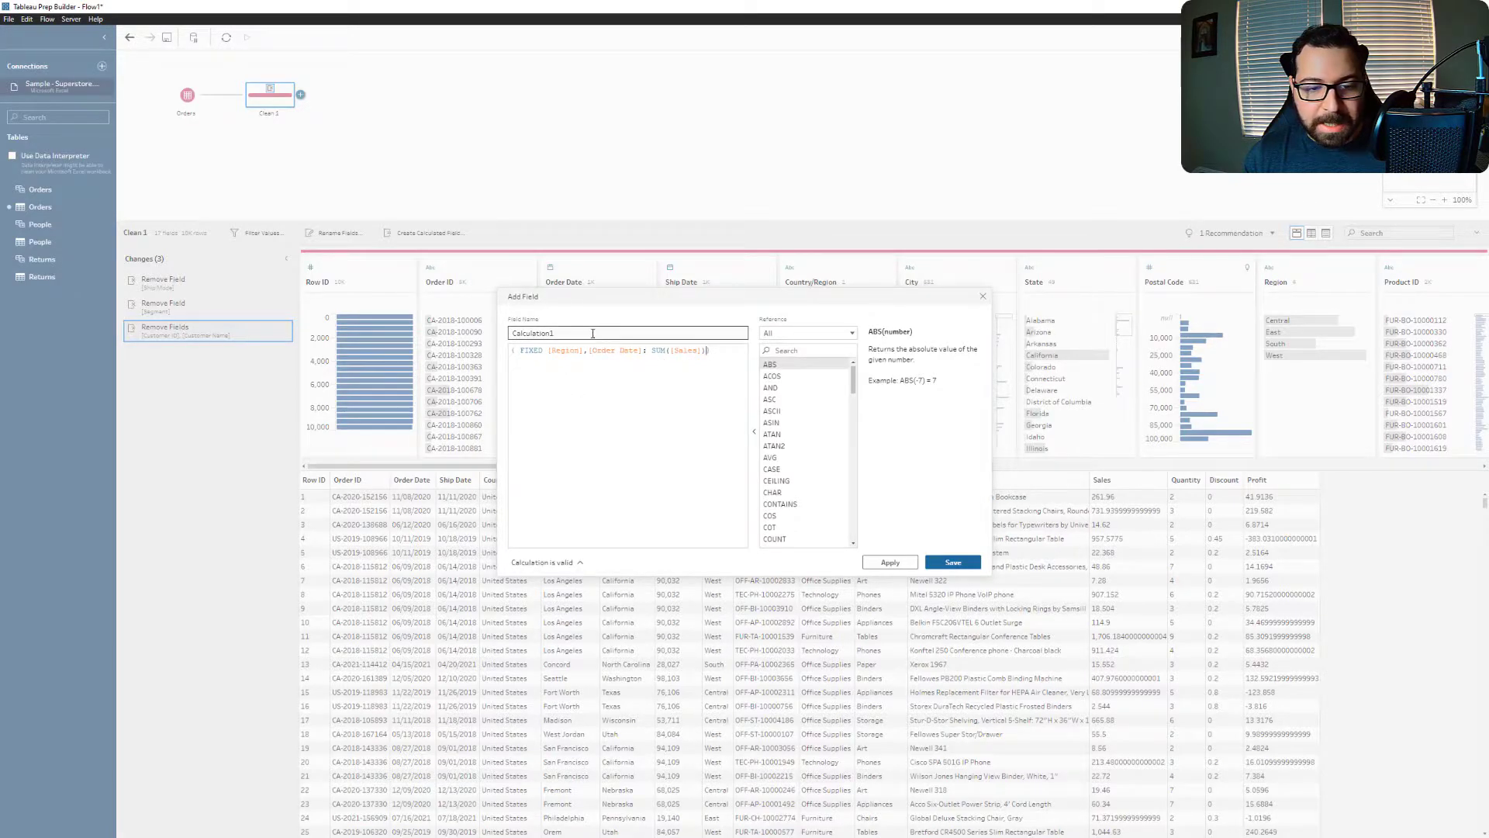
Step: Try to wrap the FIXED expression in IF [Order Date] = TODAY() THEN … END and view the calculation's error details
click(510, 350)
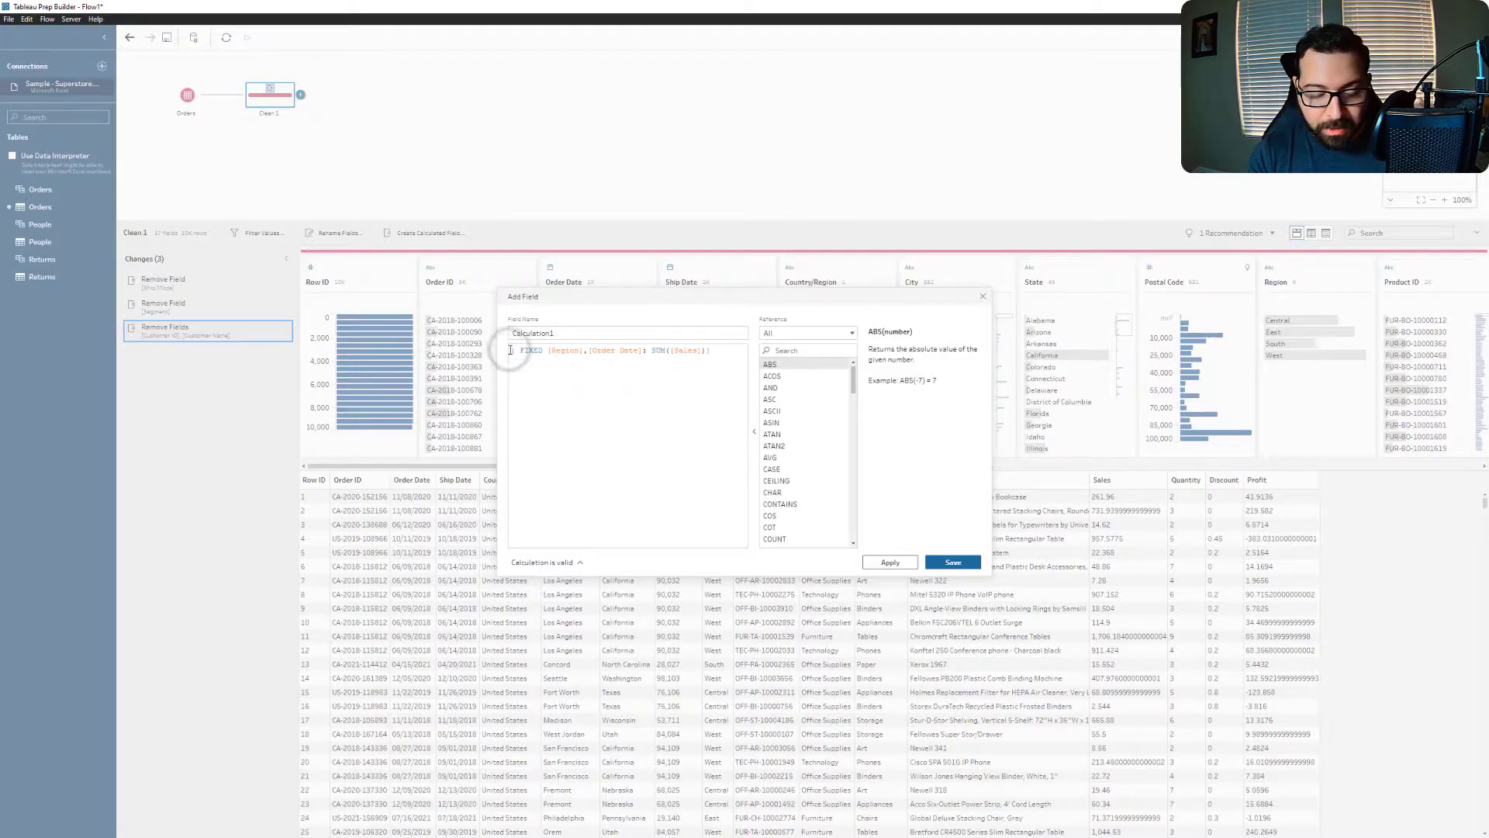
text(IF [Order Date])
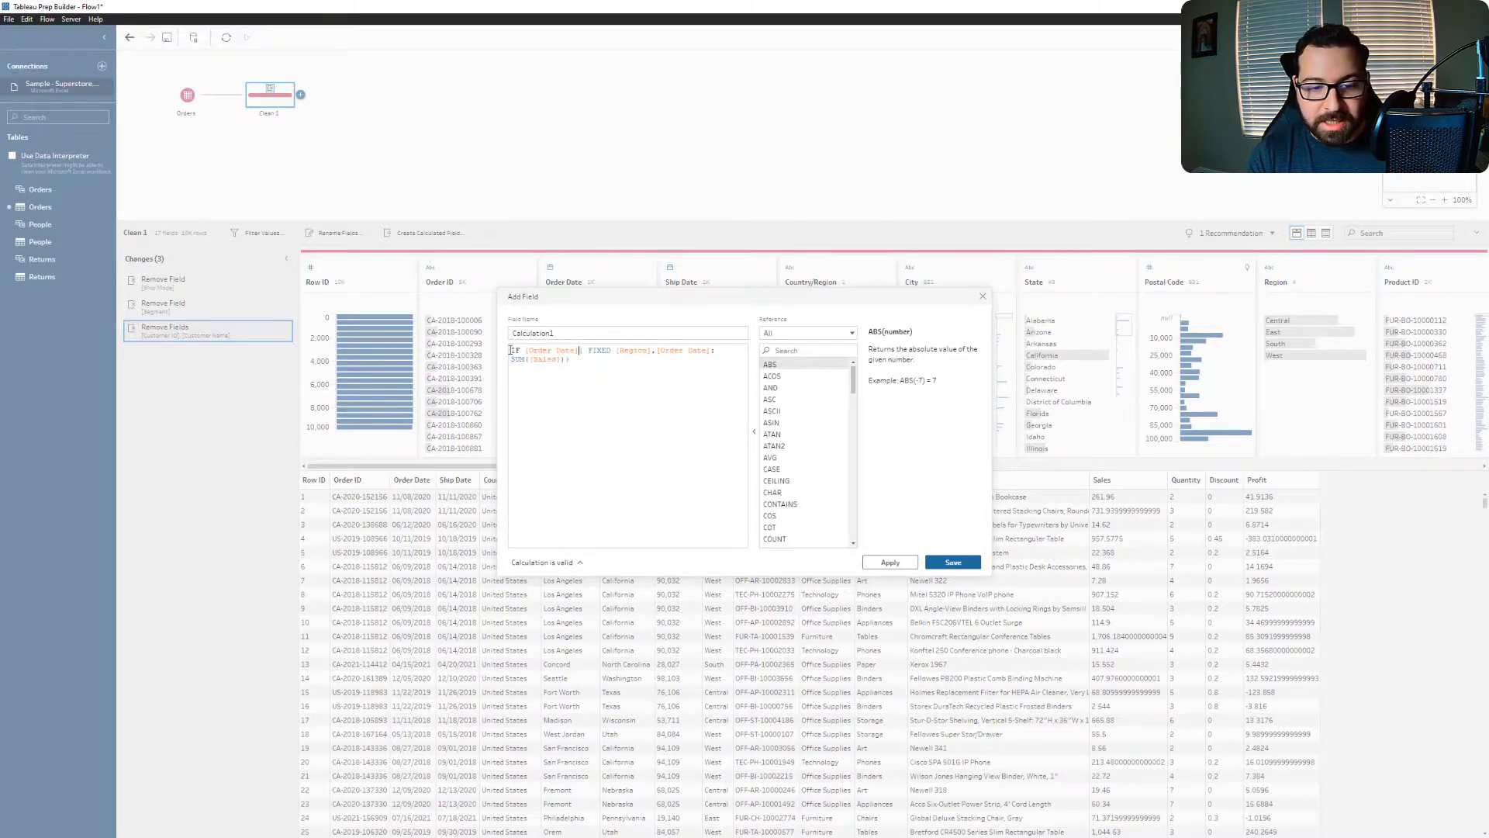
text( = TODAY)
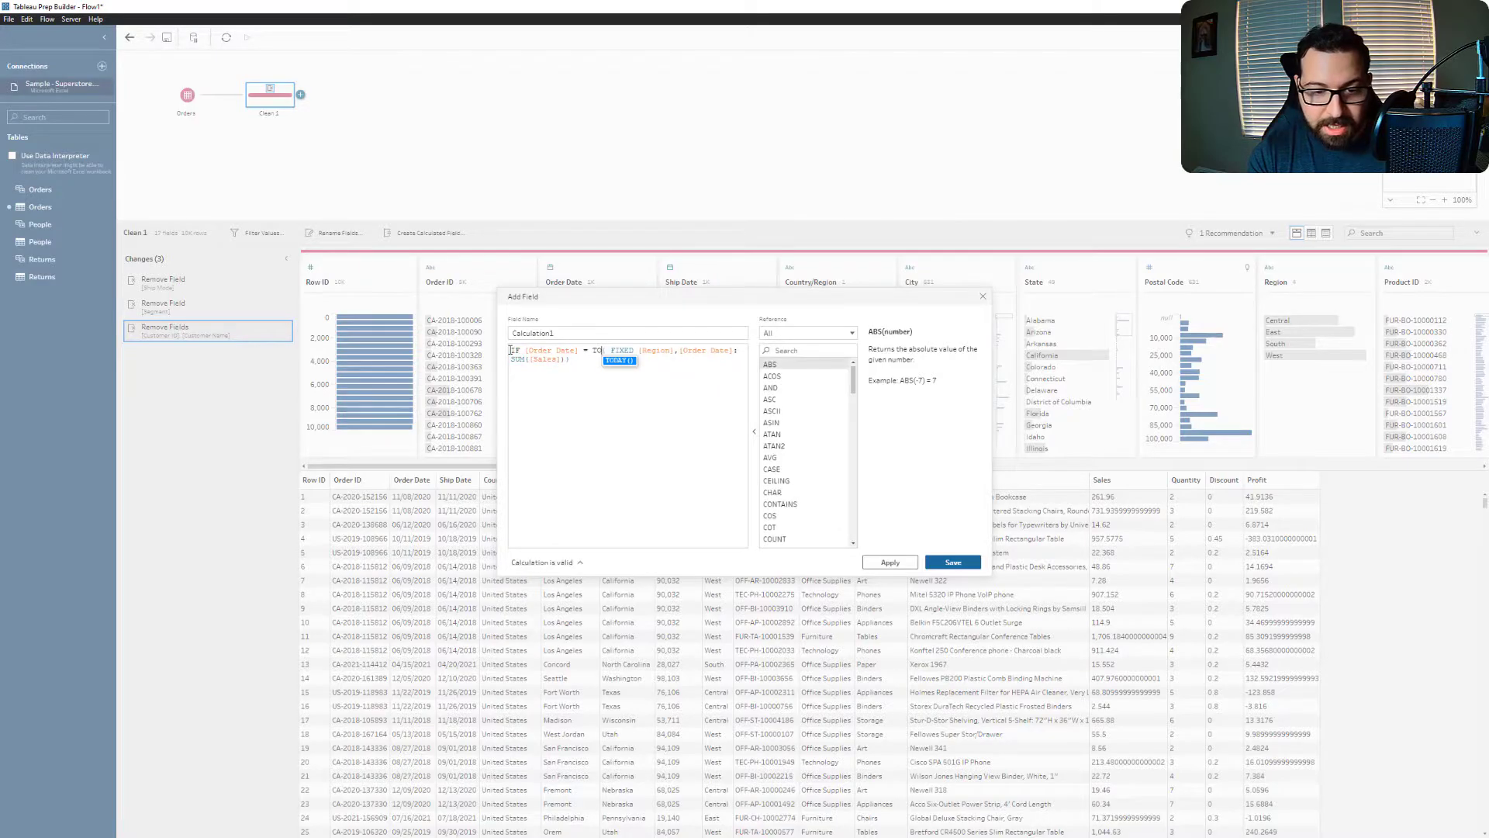
text(())
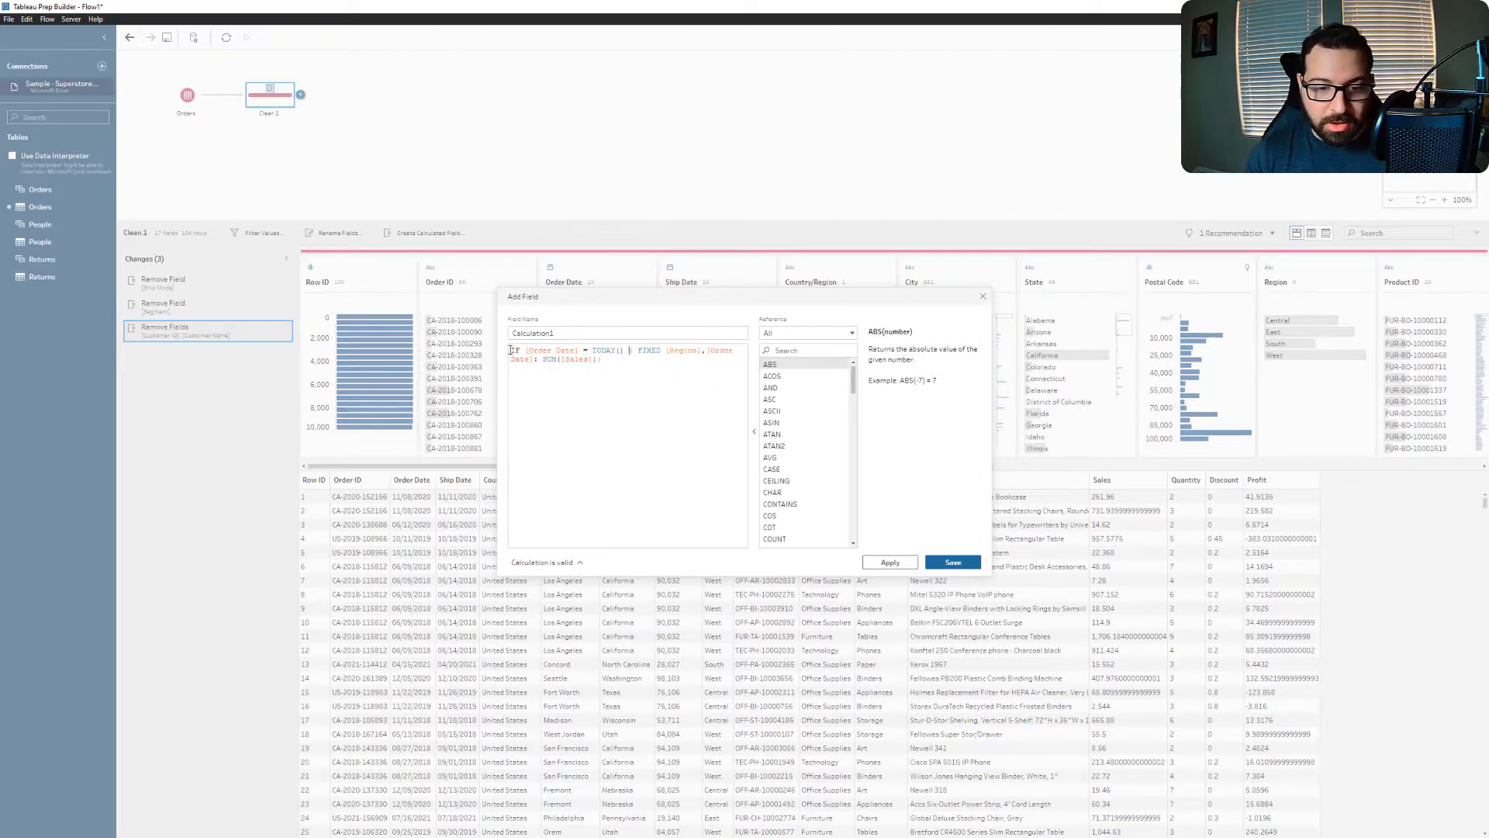
click(619, 356)
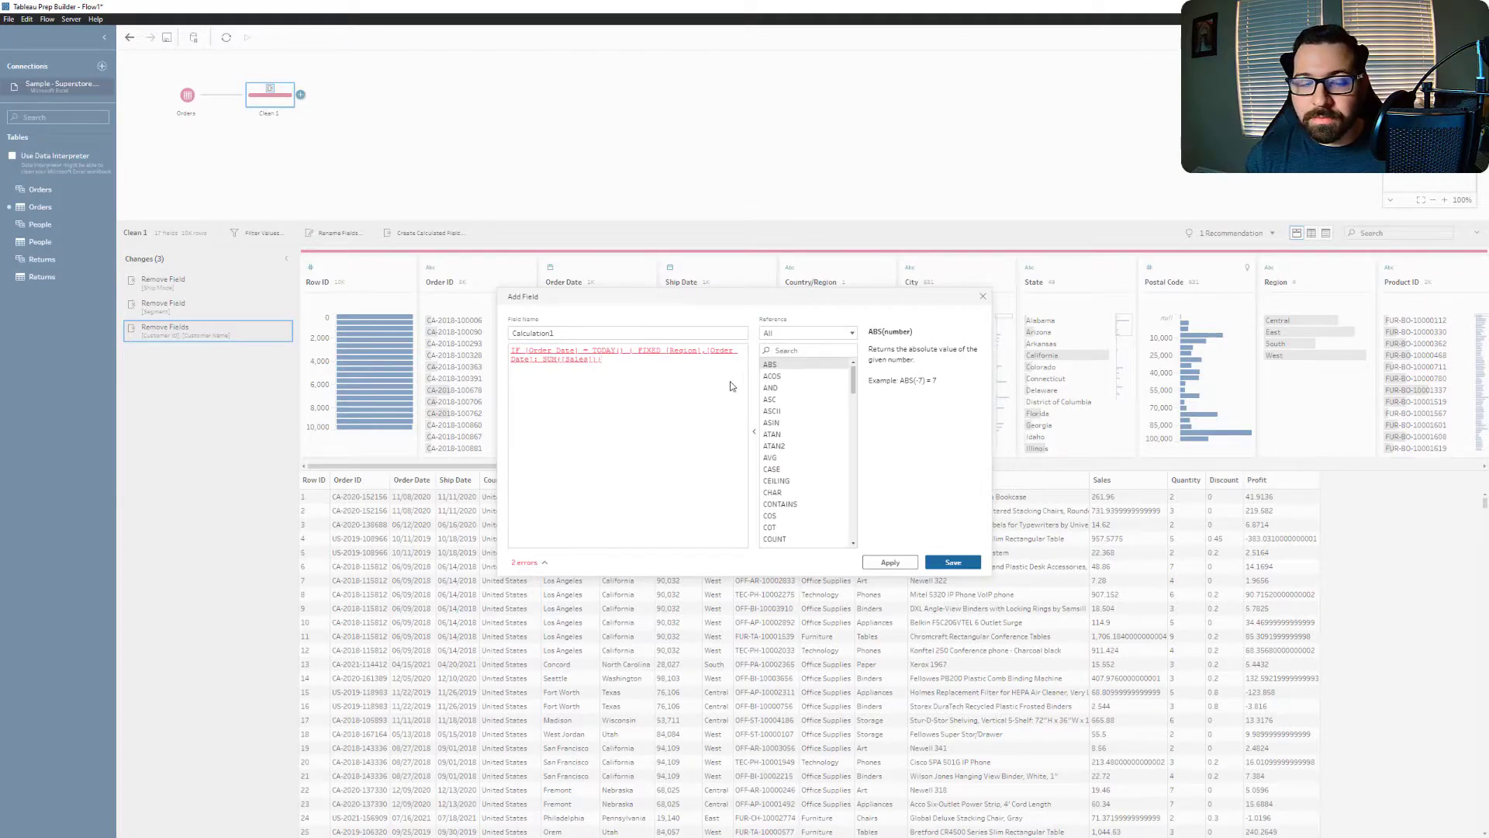
click(653, 360)
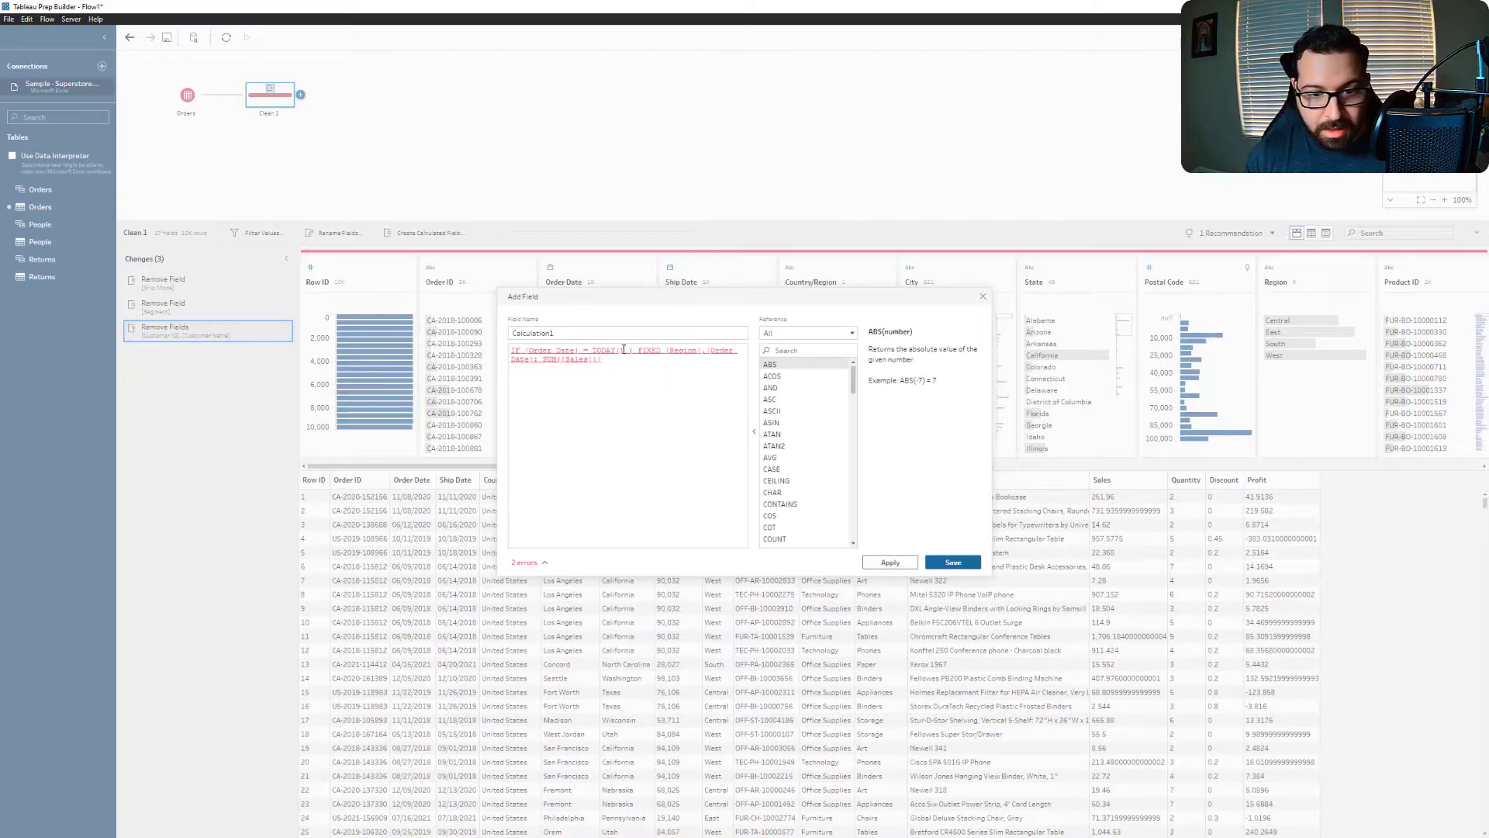
click(628, 350)
text(THEN)
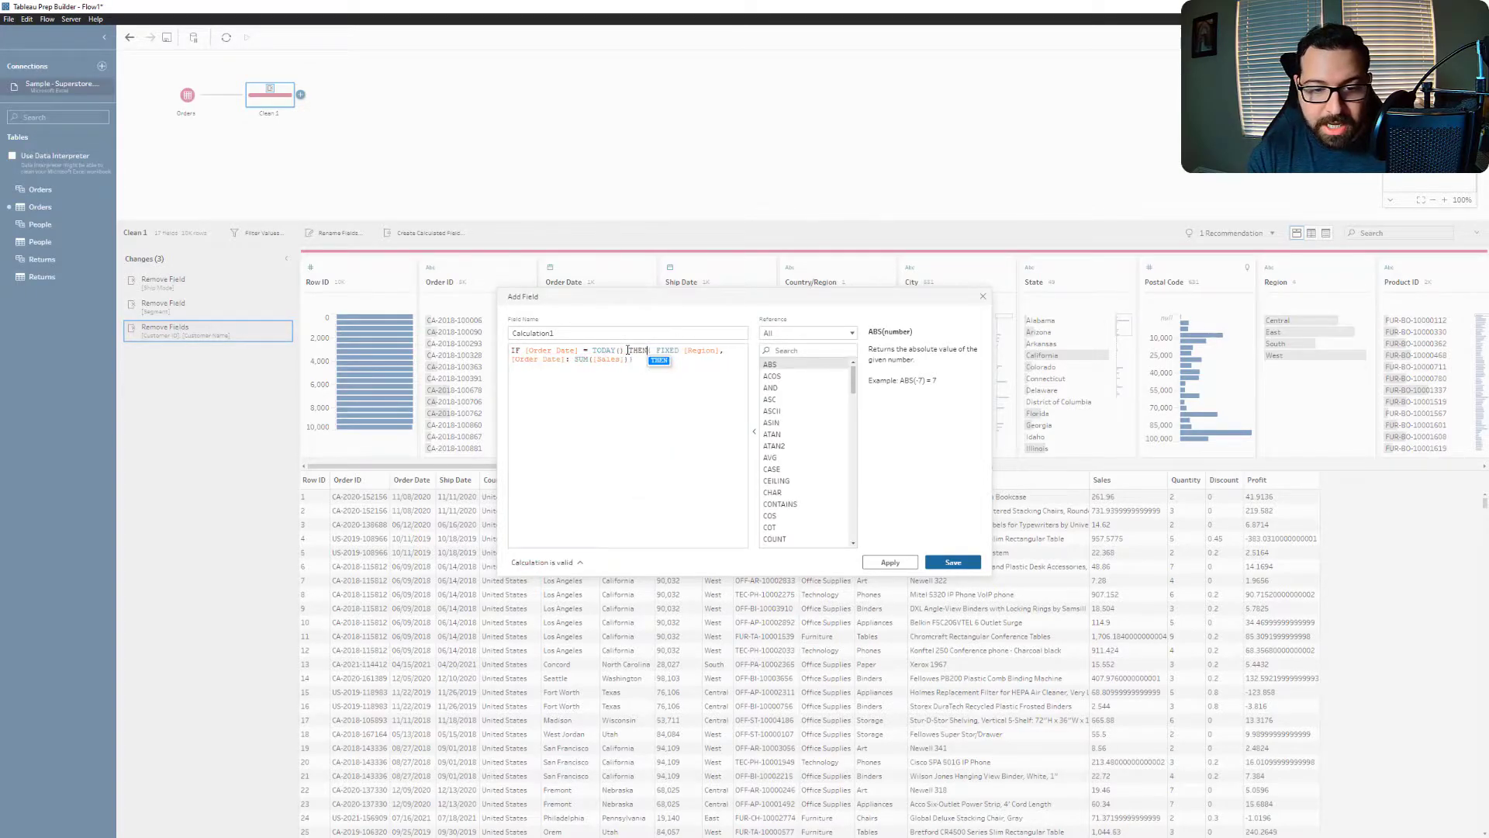
click(667, 365)
text(END)
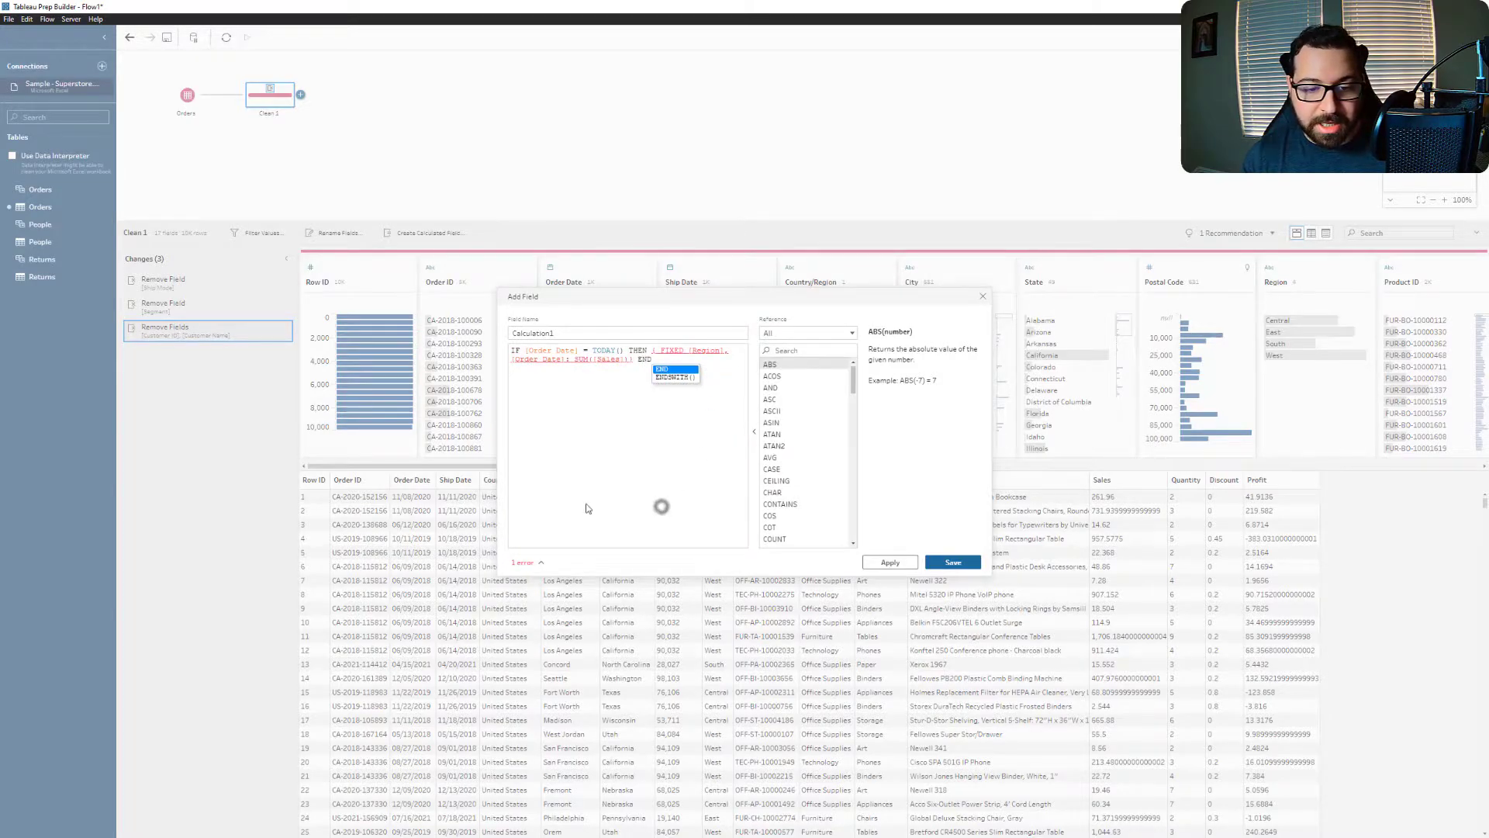
click(524, 561)
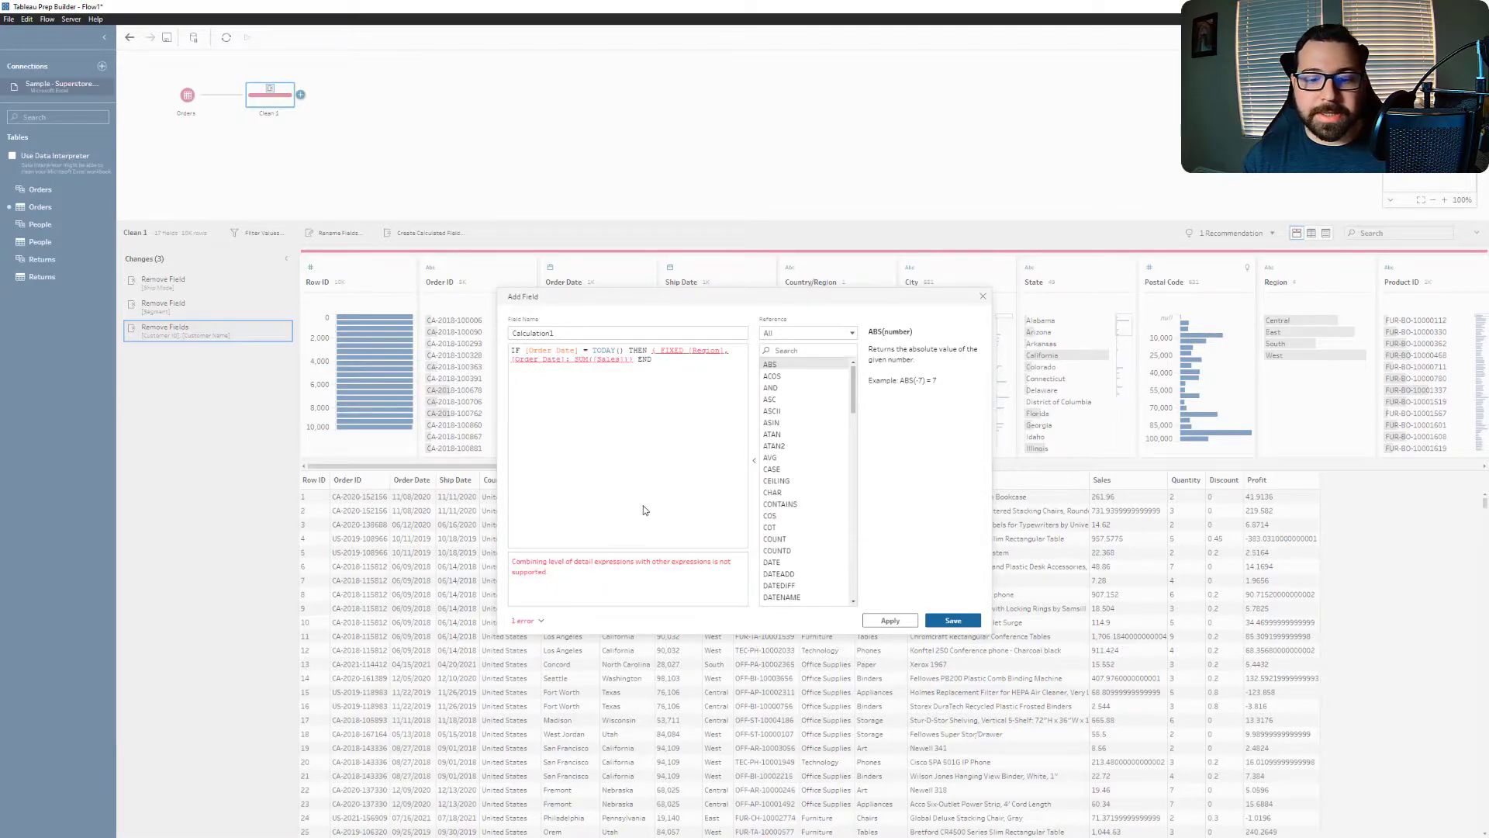
click(650, 464)
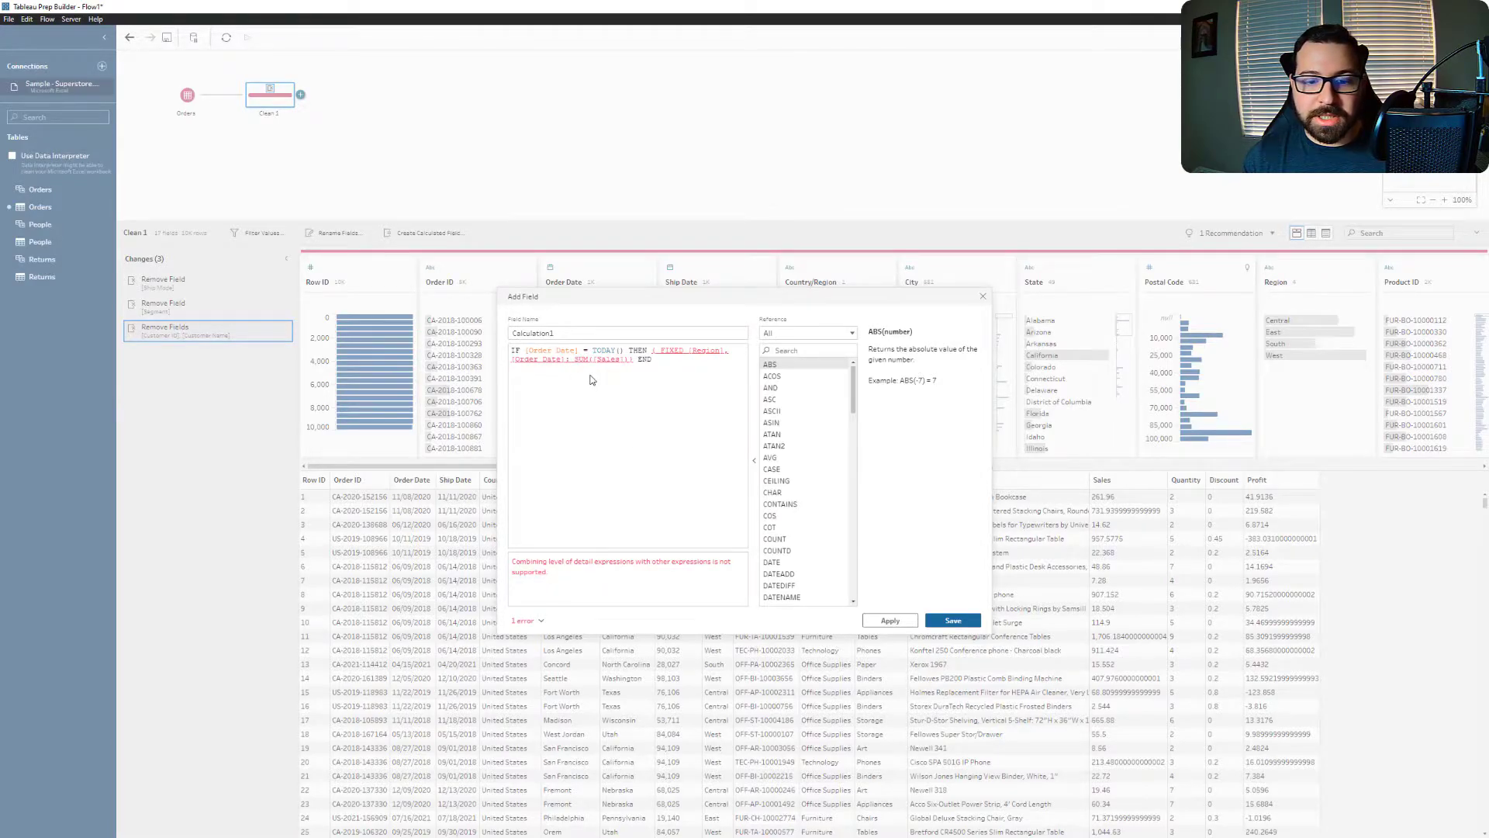
Step: Remove the IF [Order Date] = TODAY() THEN condition and END from around the FIXED expression
click(681, 362)
double_click(647, 359)
key(BackSpace)
click(654, 349)
key(shift+Home)
key(BackSpace)
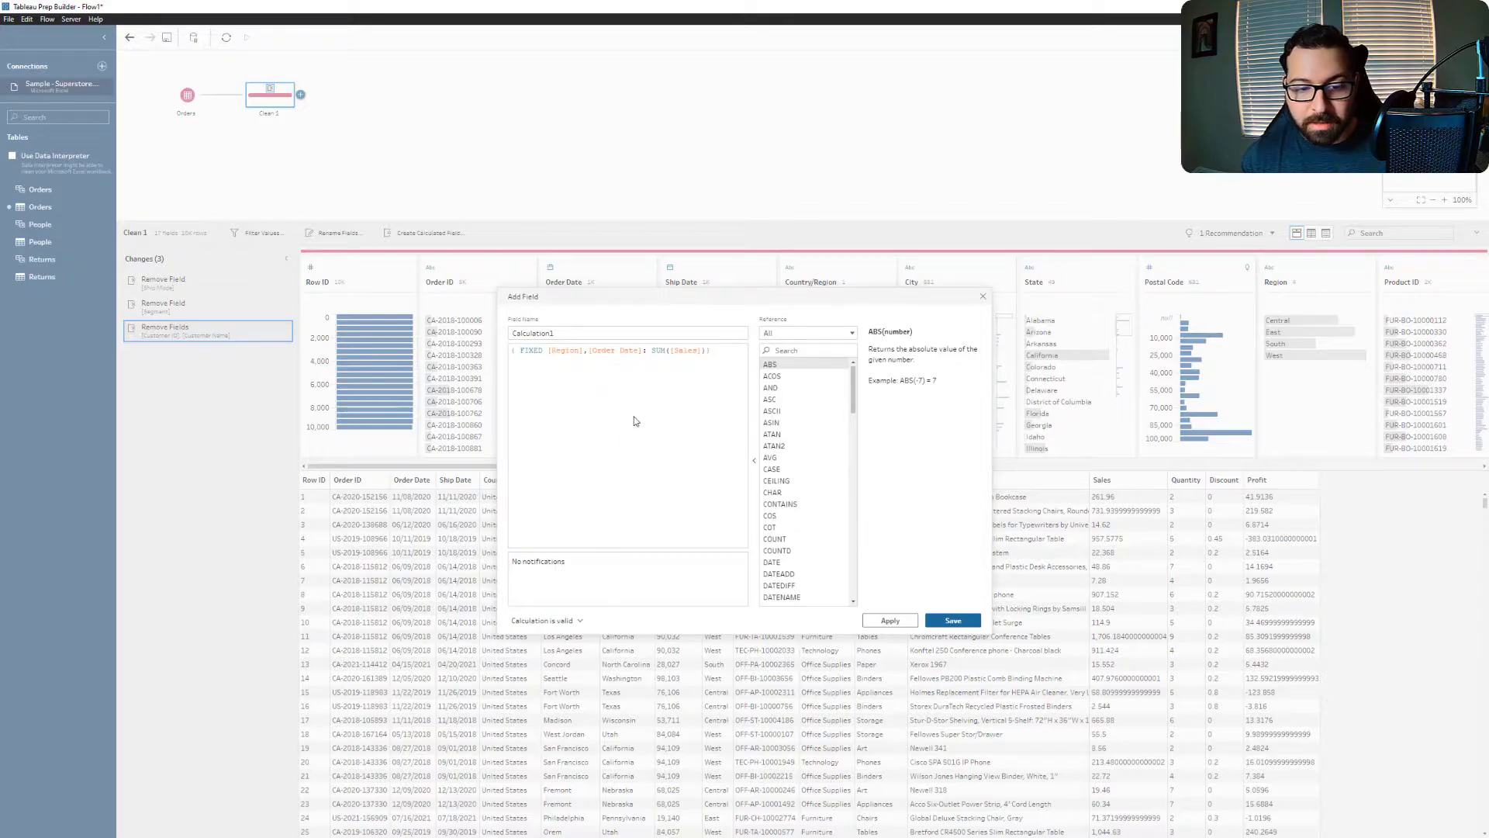
Step: Name the calculated field "Current Day Regional Sales" and save it
double_click(577, 334)
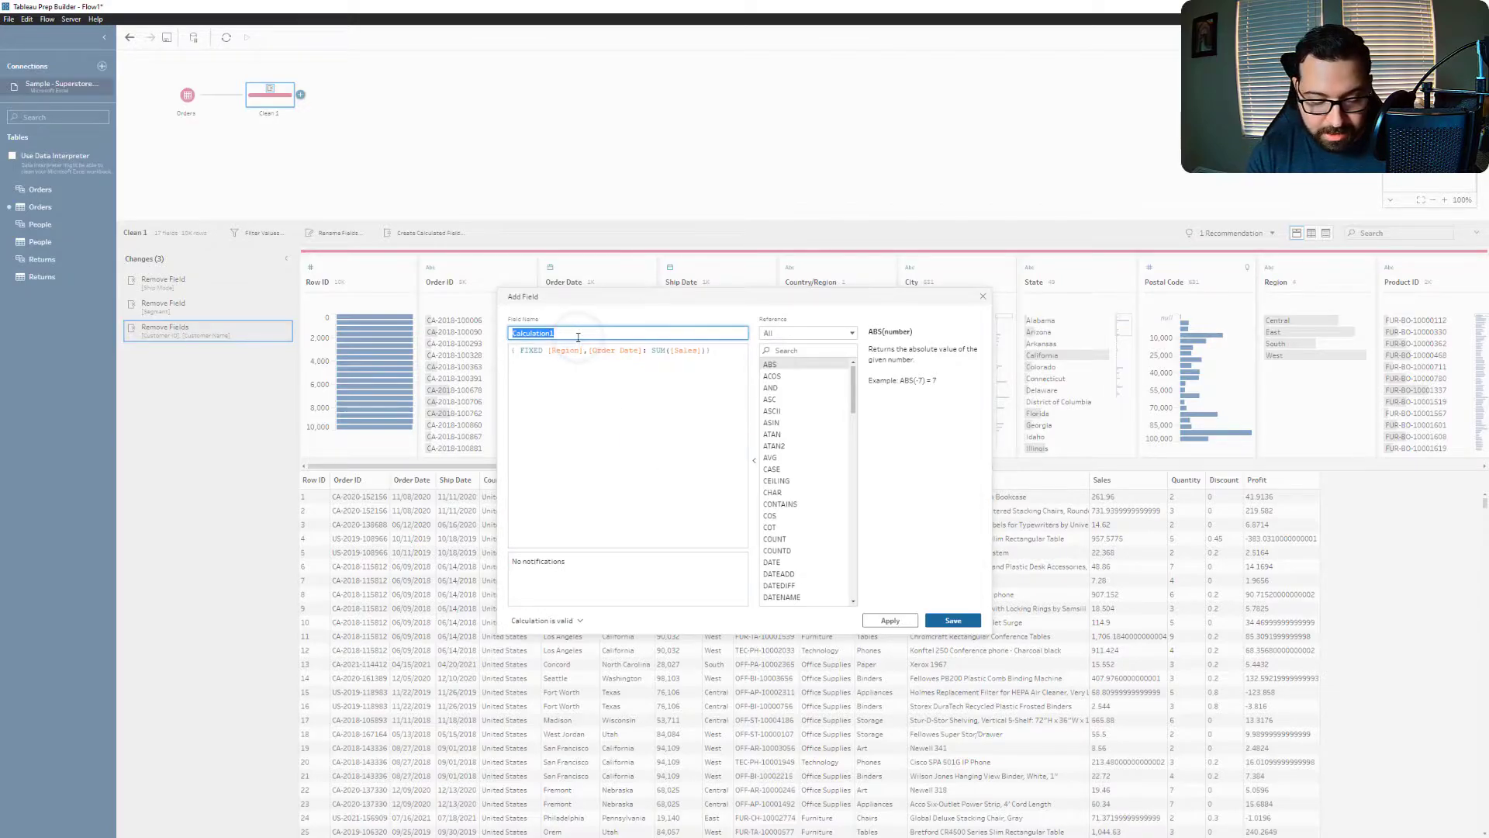
text(Current Day Regional Sales)
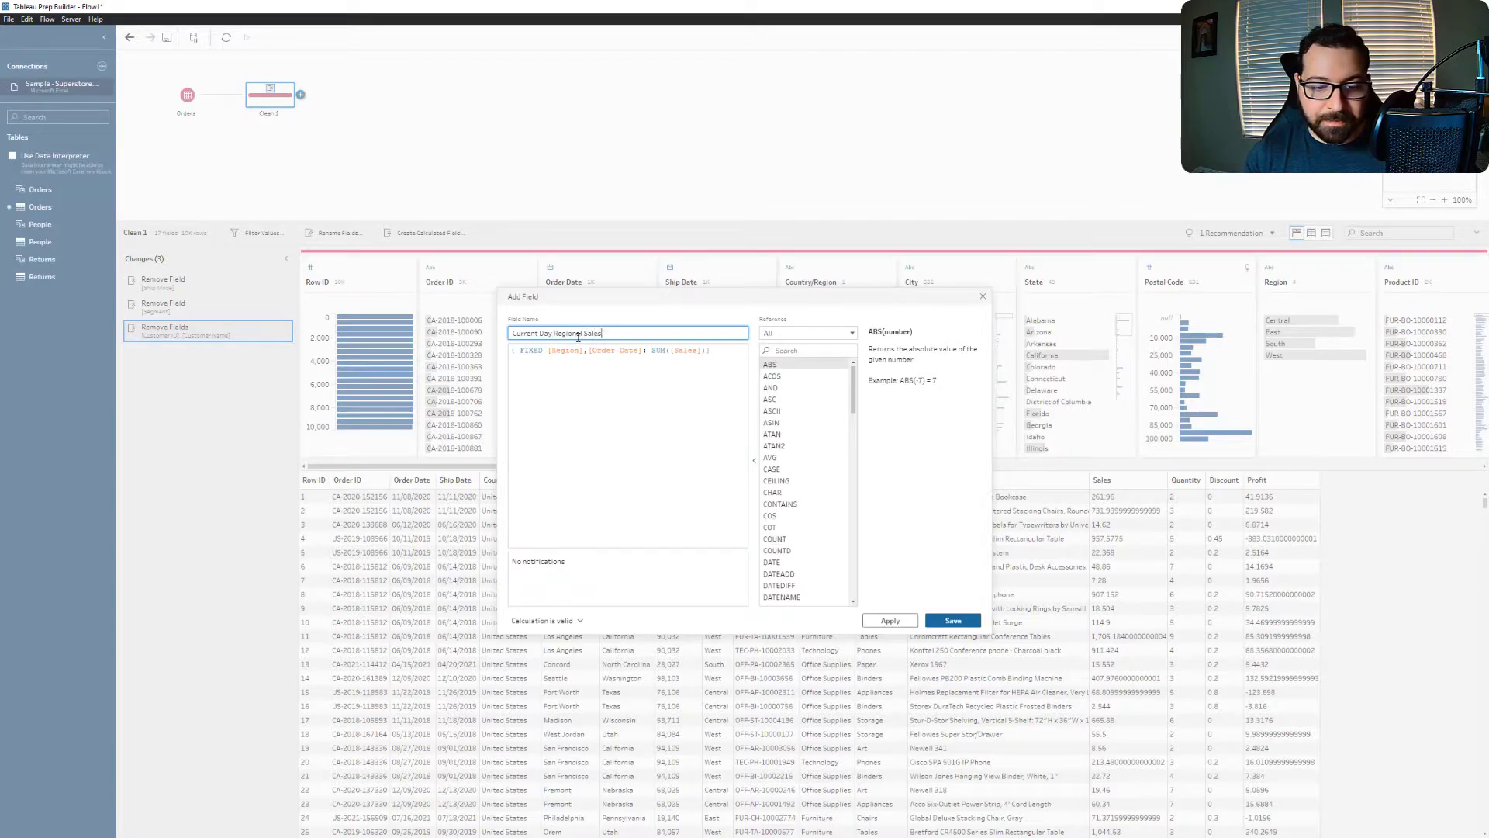
click(953, 619)
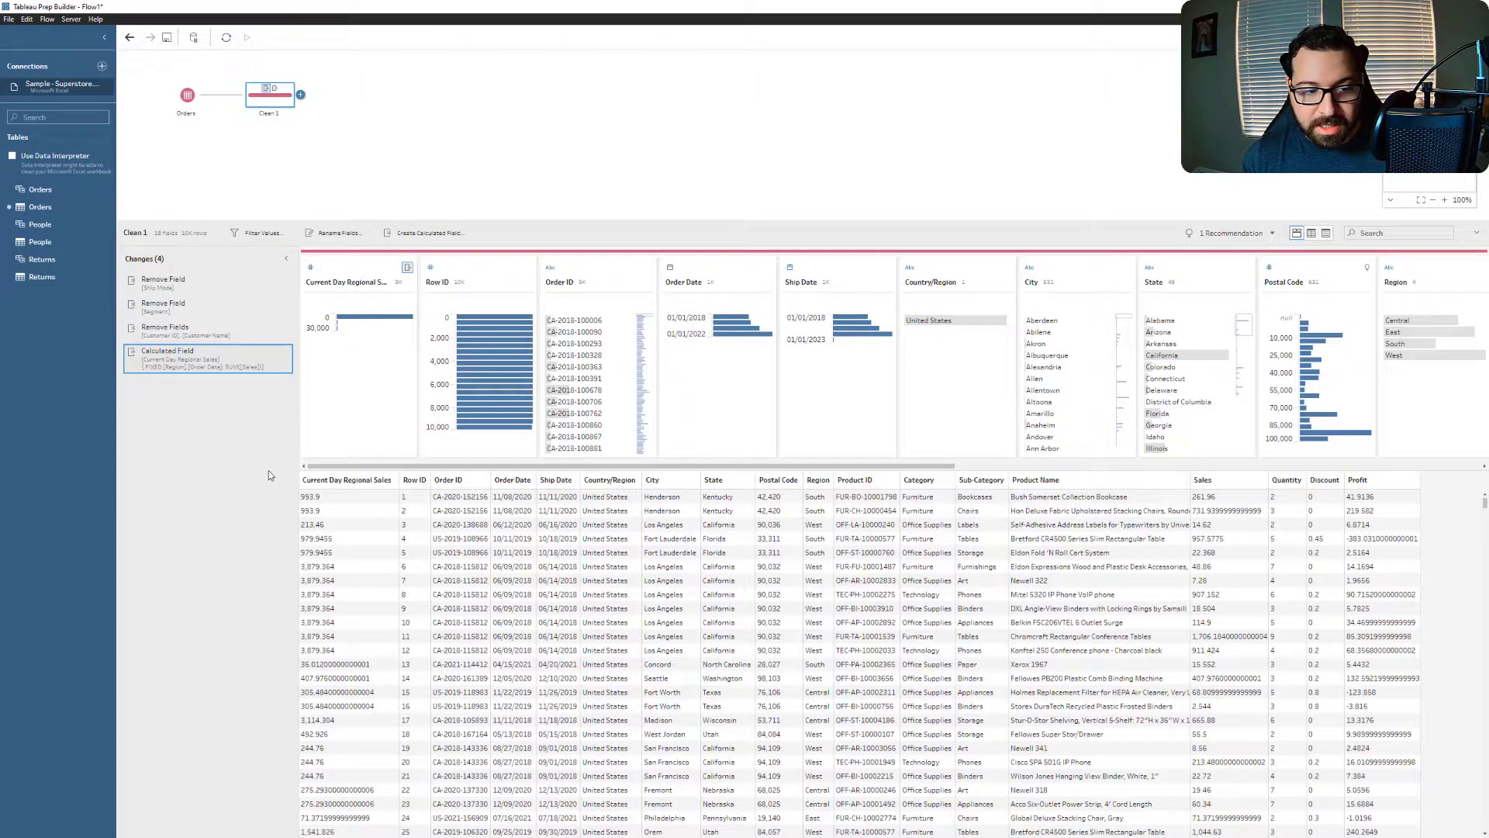
Step: Try a new calculated field with the formula IF [Order Date] = TODAY() THEN [Current Day Regional Sales] END
click(424, 234)
click(982, 297)
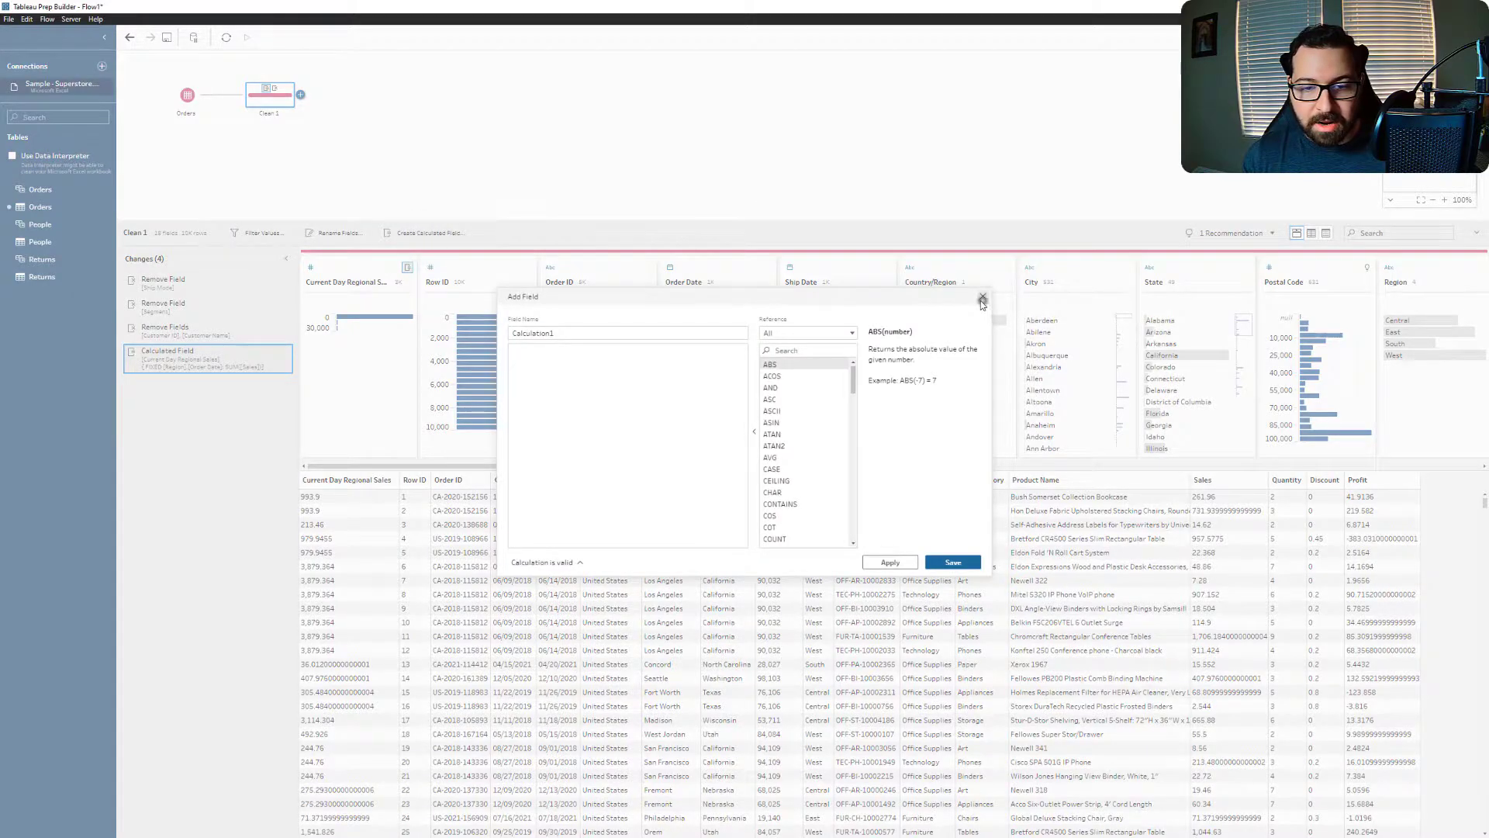
click(427, 234)
text(IF Ord)
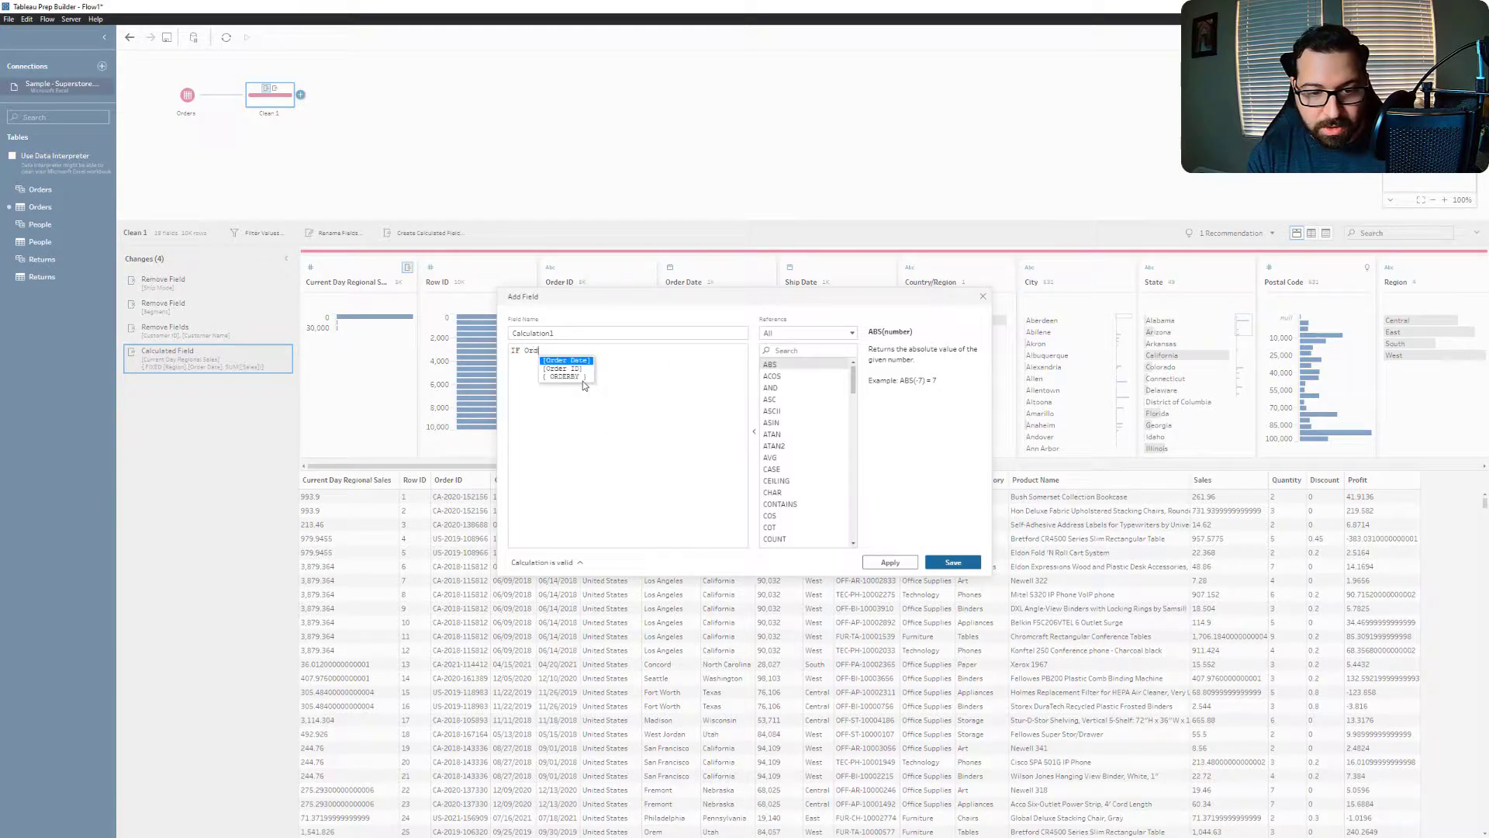
key(Return)
text(= TODAY)
key(Return)
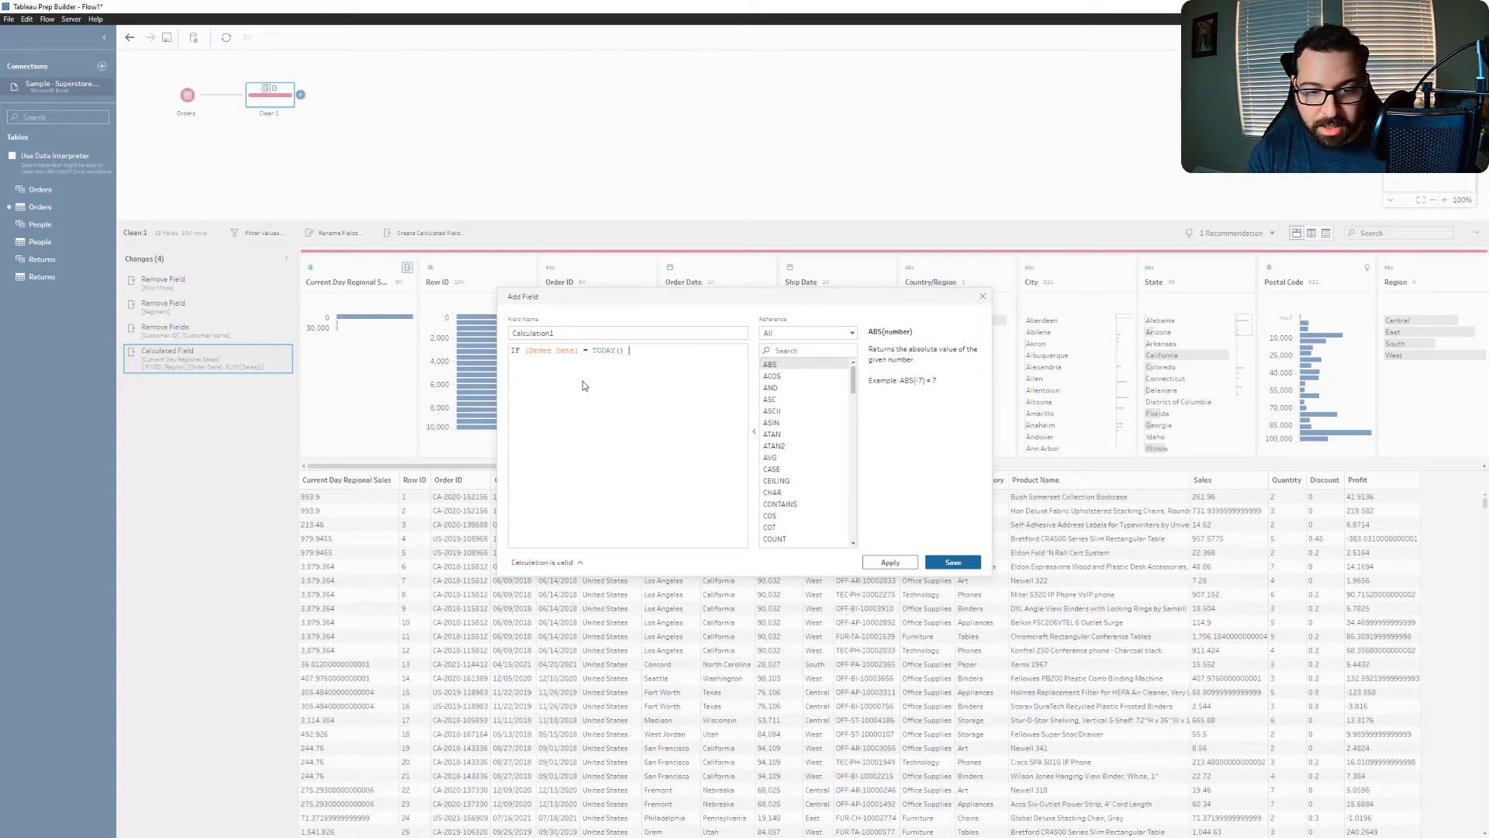
text(THEN)
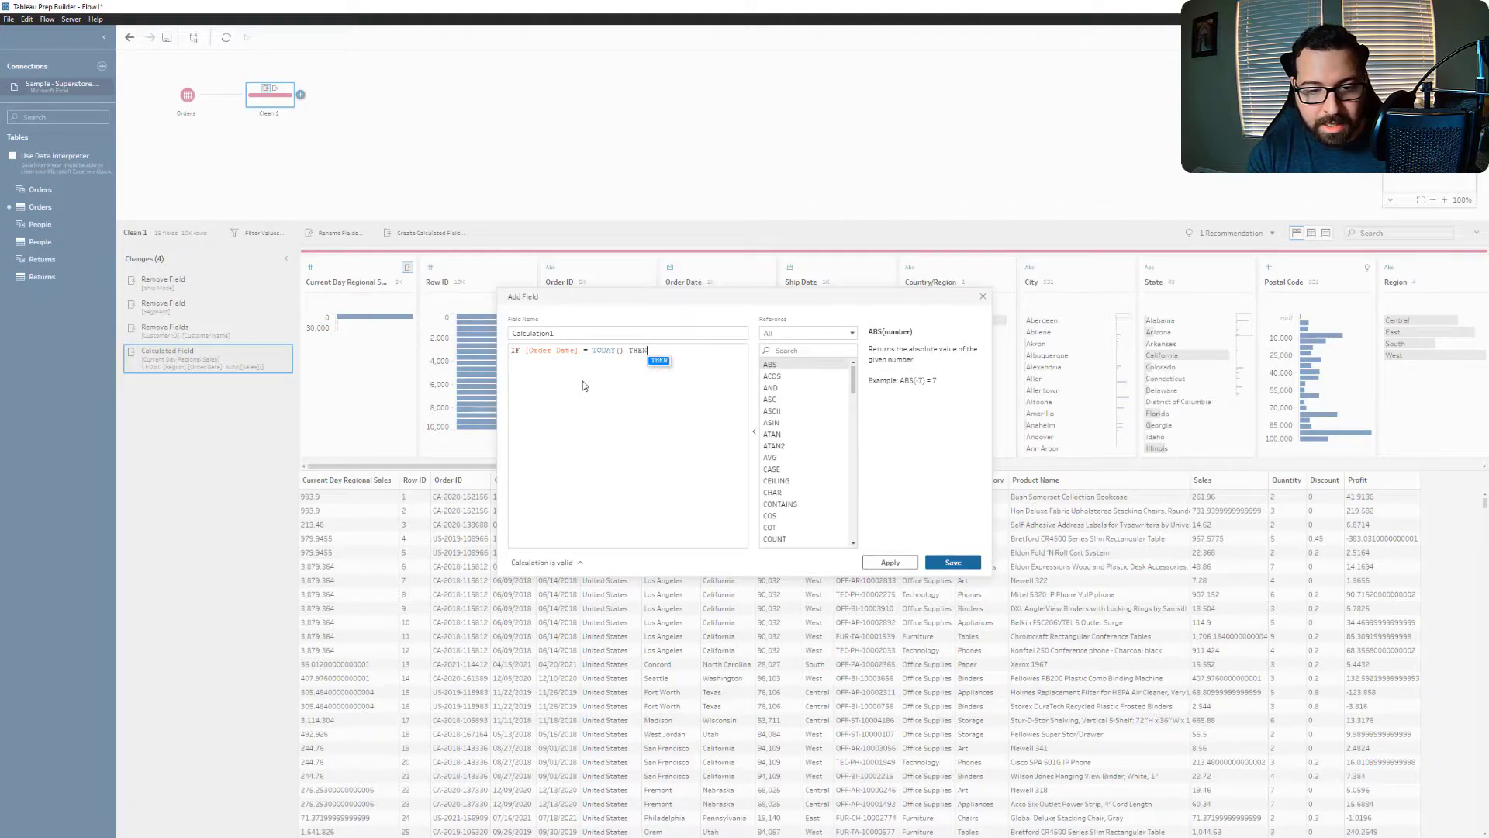
text( [Cur)
key(Return)
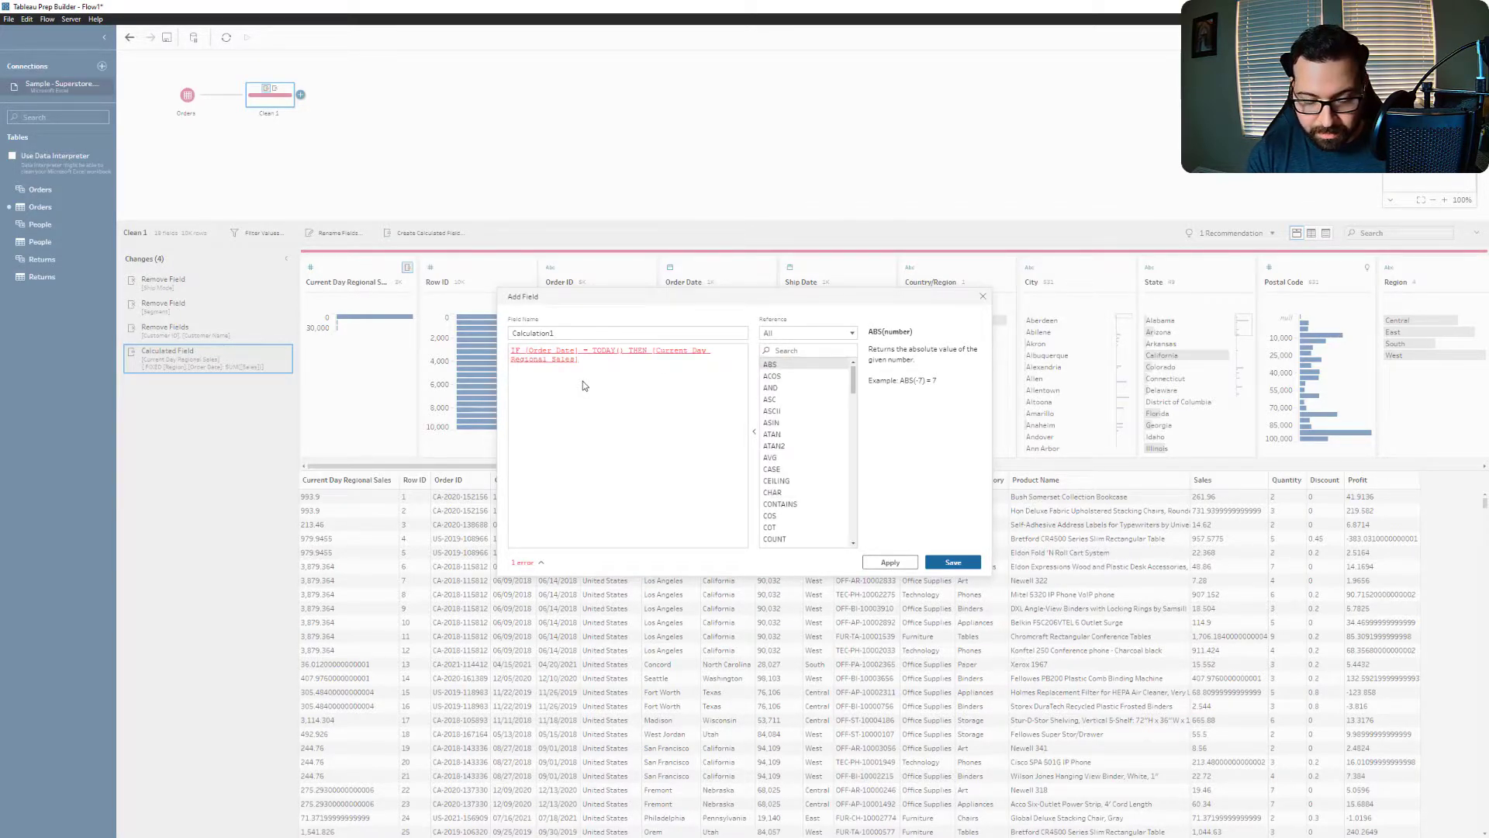
text(END)
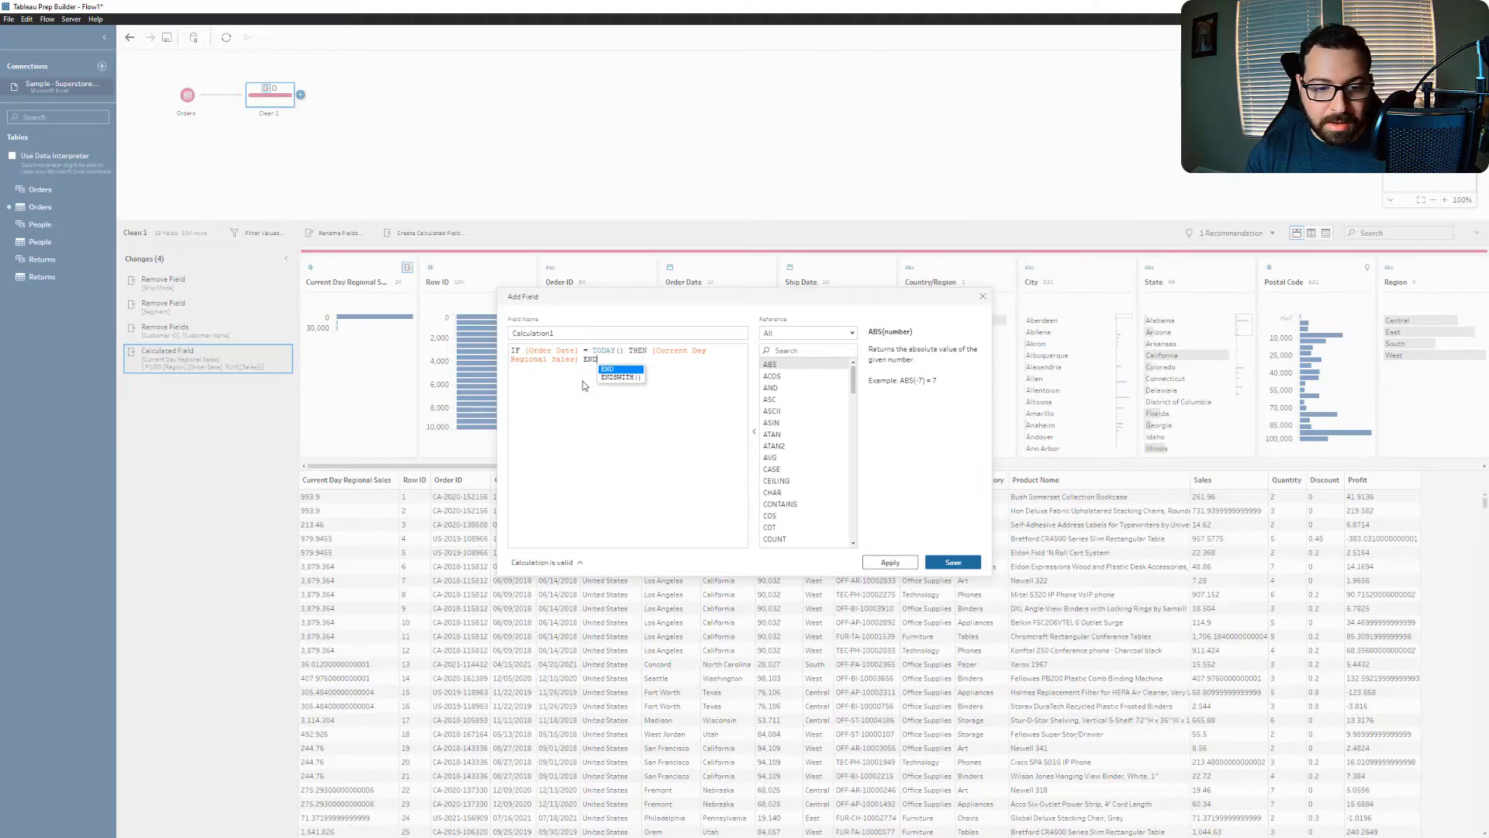
Step: Check the notifications for the IF calculation and close it without saving
click(583, 380)
click(535, 563)
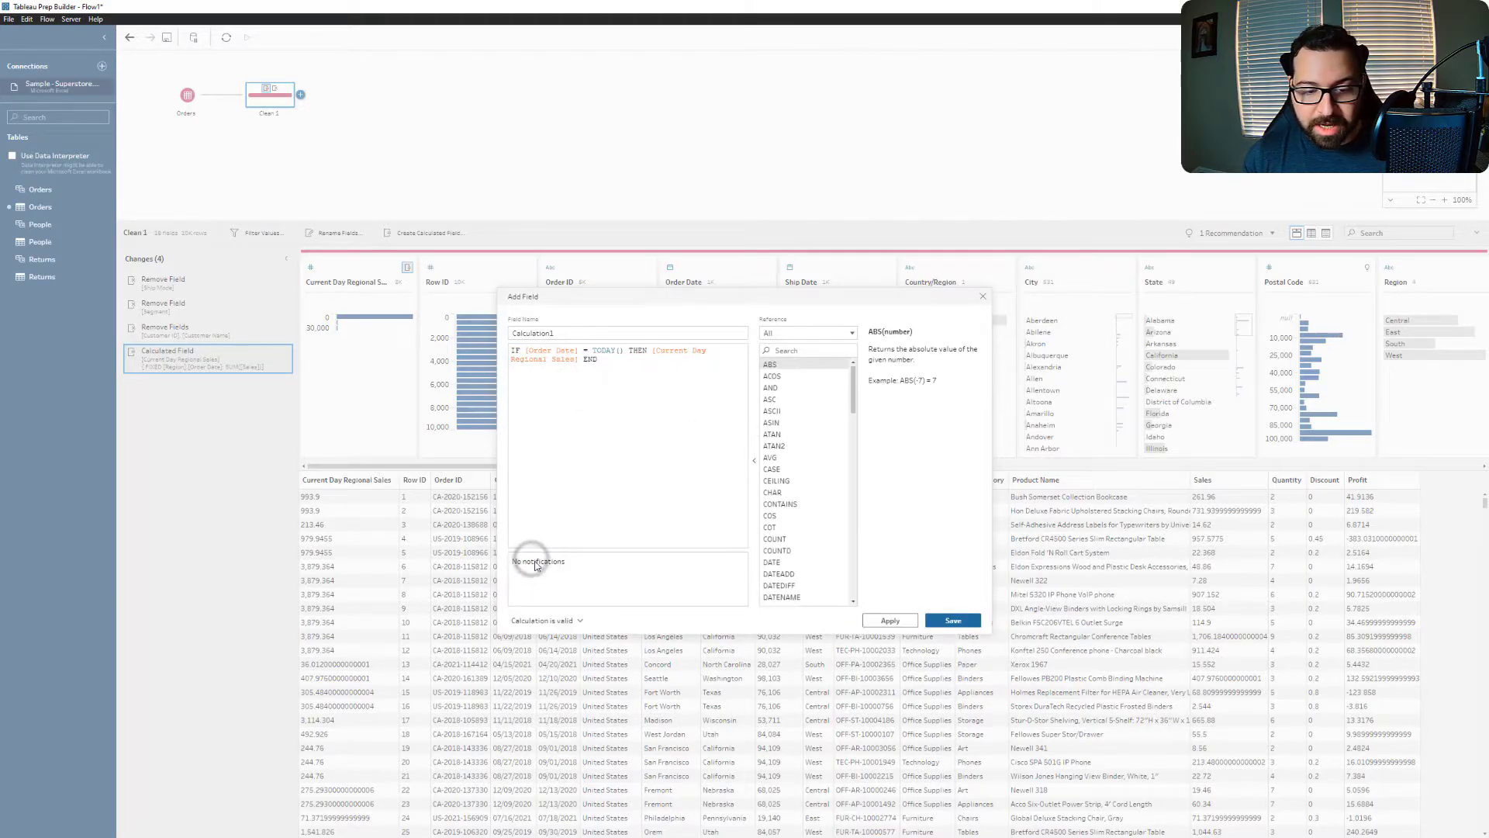
click(672, 352)
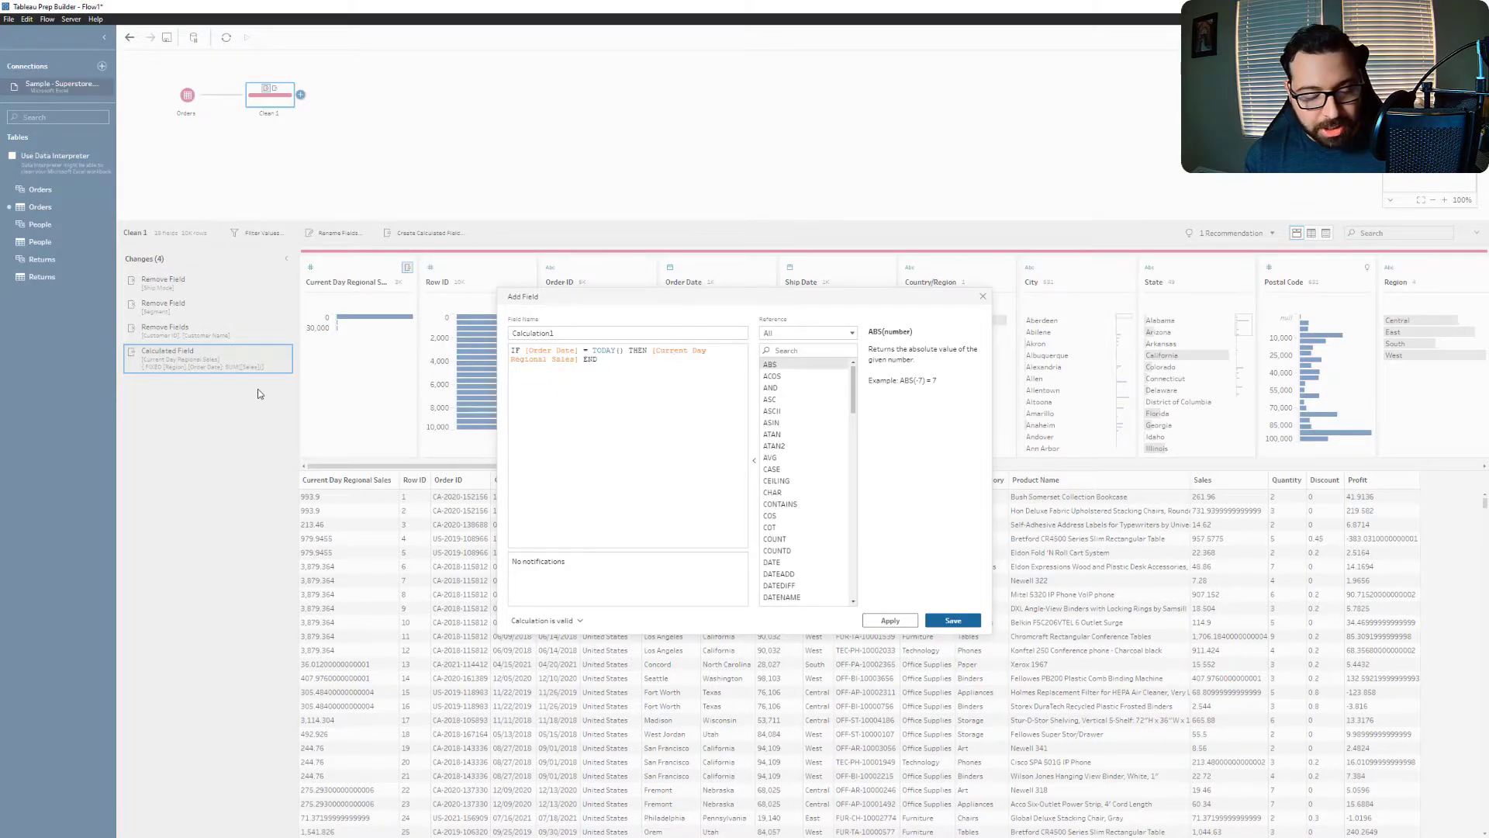
click(983, 297)
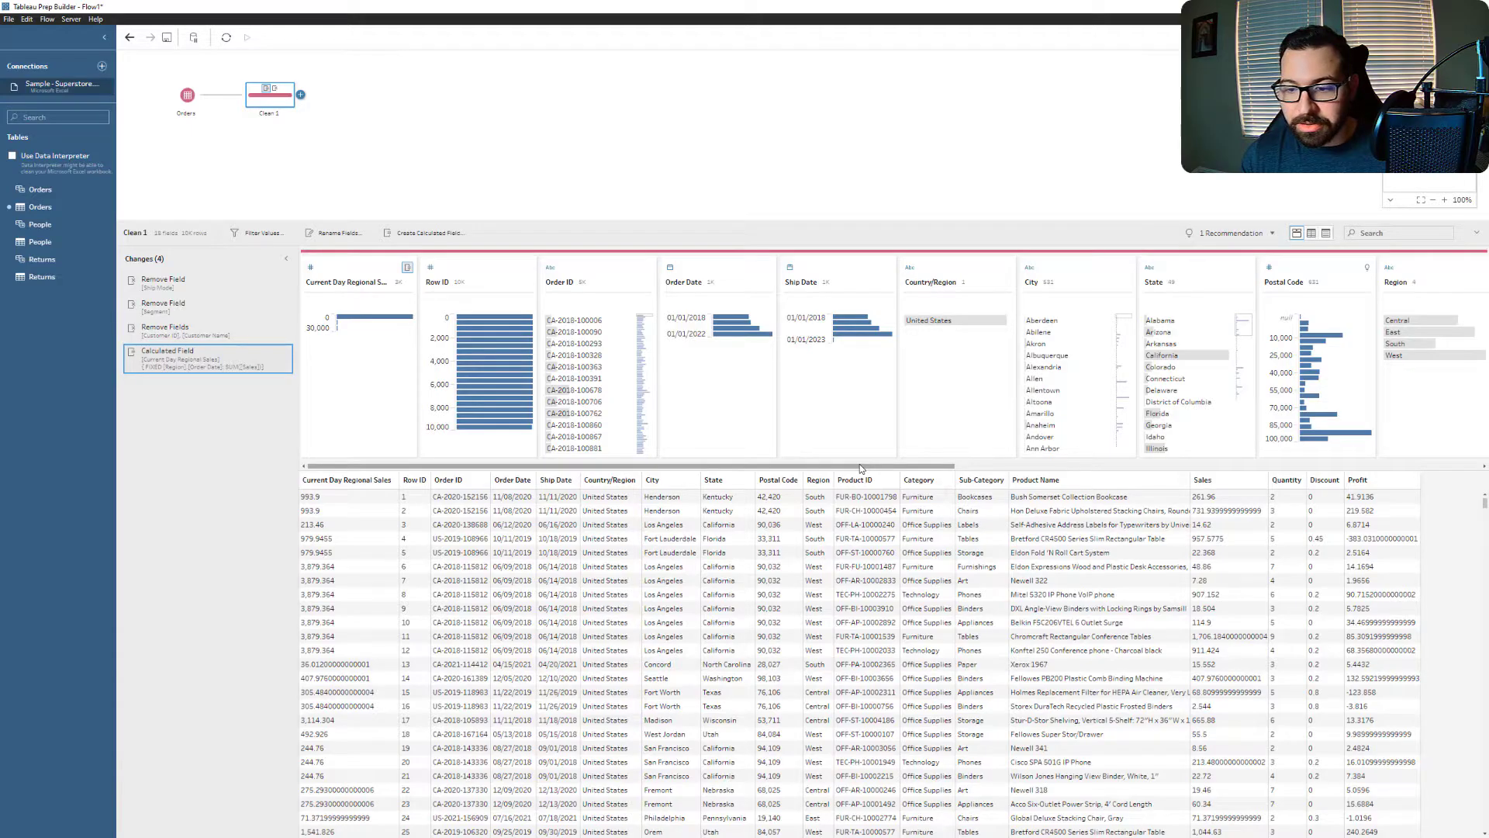
Step: Create a new calculated field and start its formula with a single { FIXED } expression
mouse_move(1183, 359)
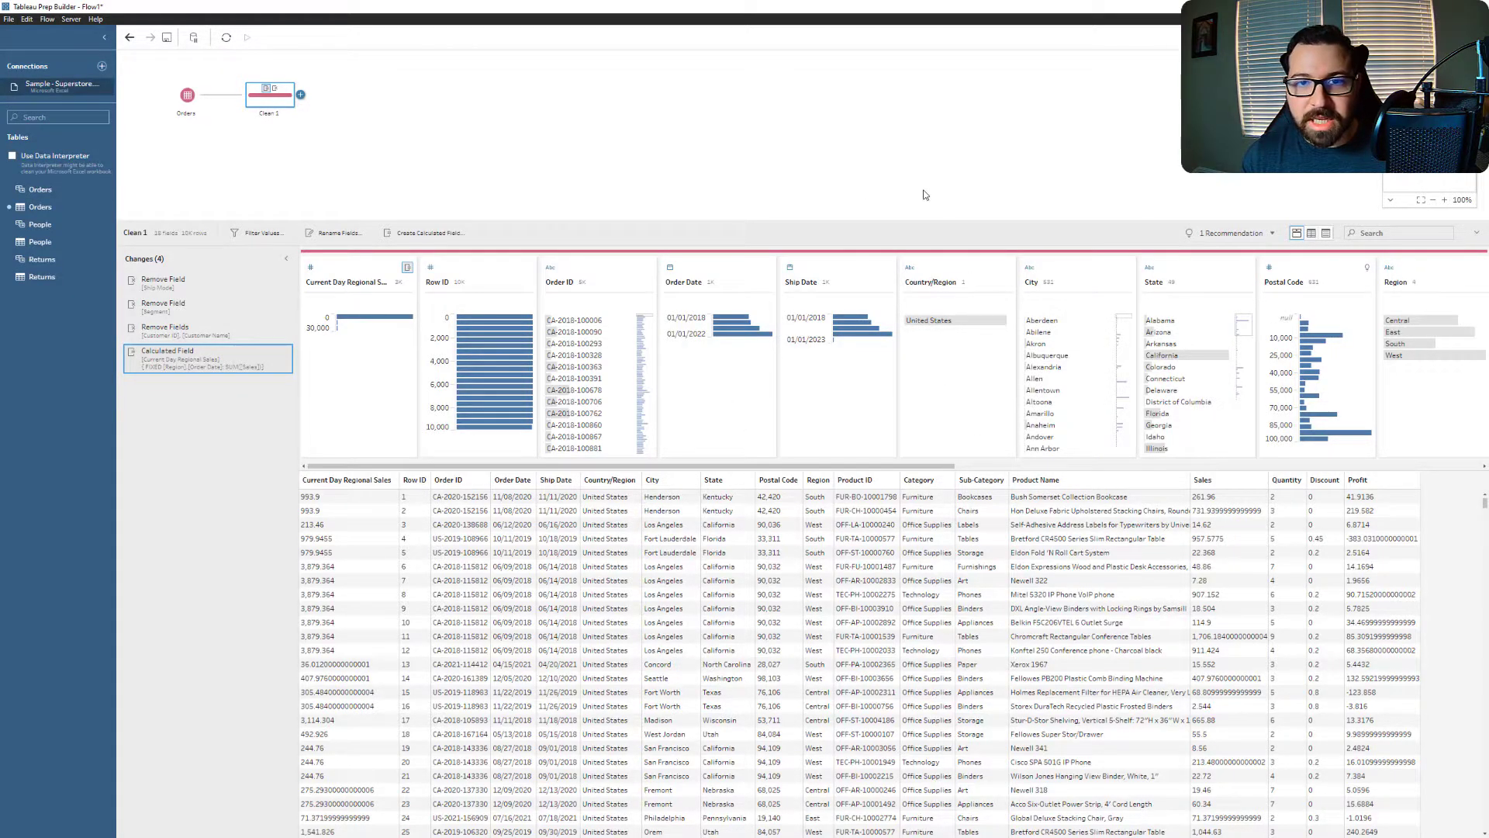
click(422, 235)
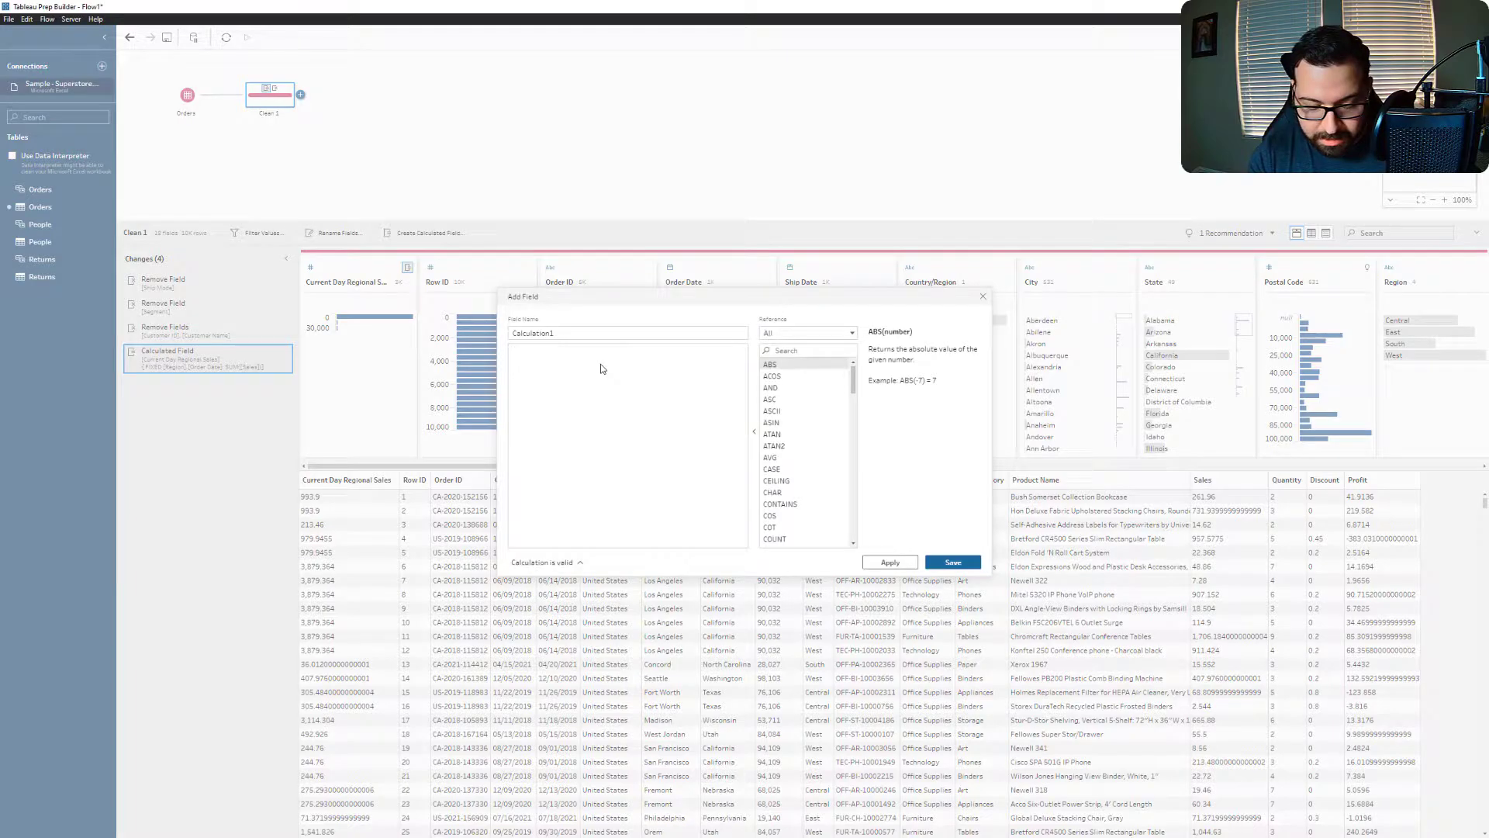
text({ FIXED)
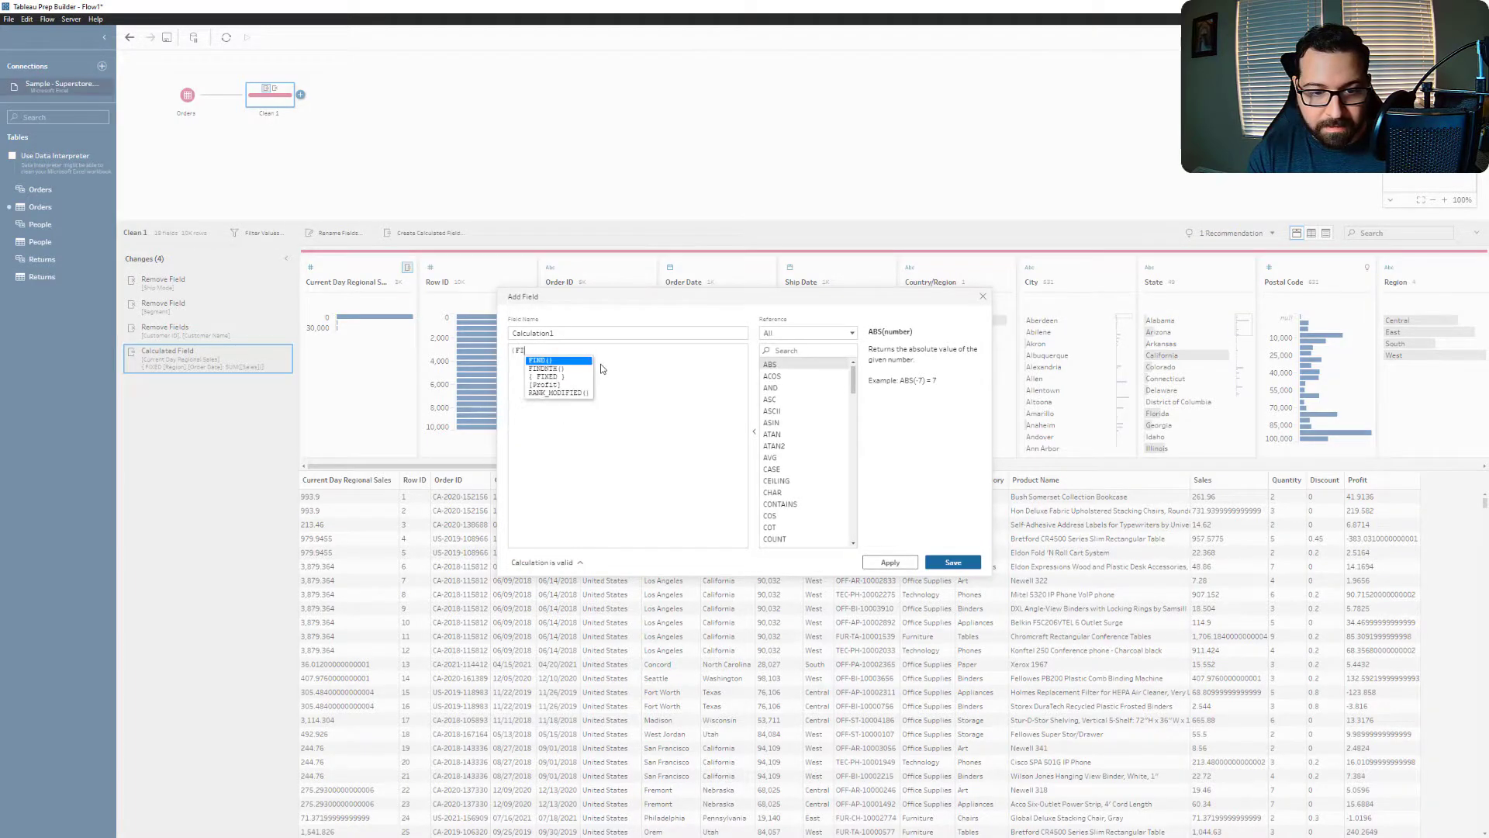
key(BackSpace)
key(BackSpace)
key(BackSpace)
key(BackSpace)
key(BackSpace)
key(BackSpace)
key(BackSpace)
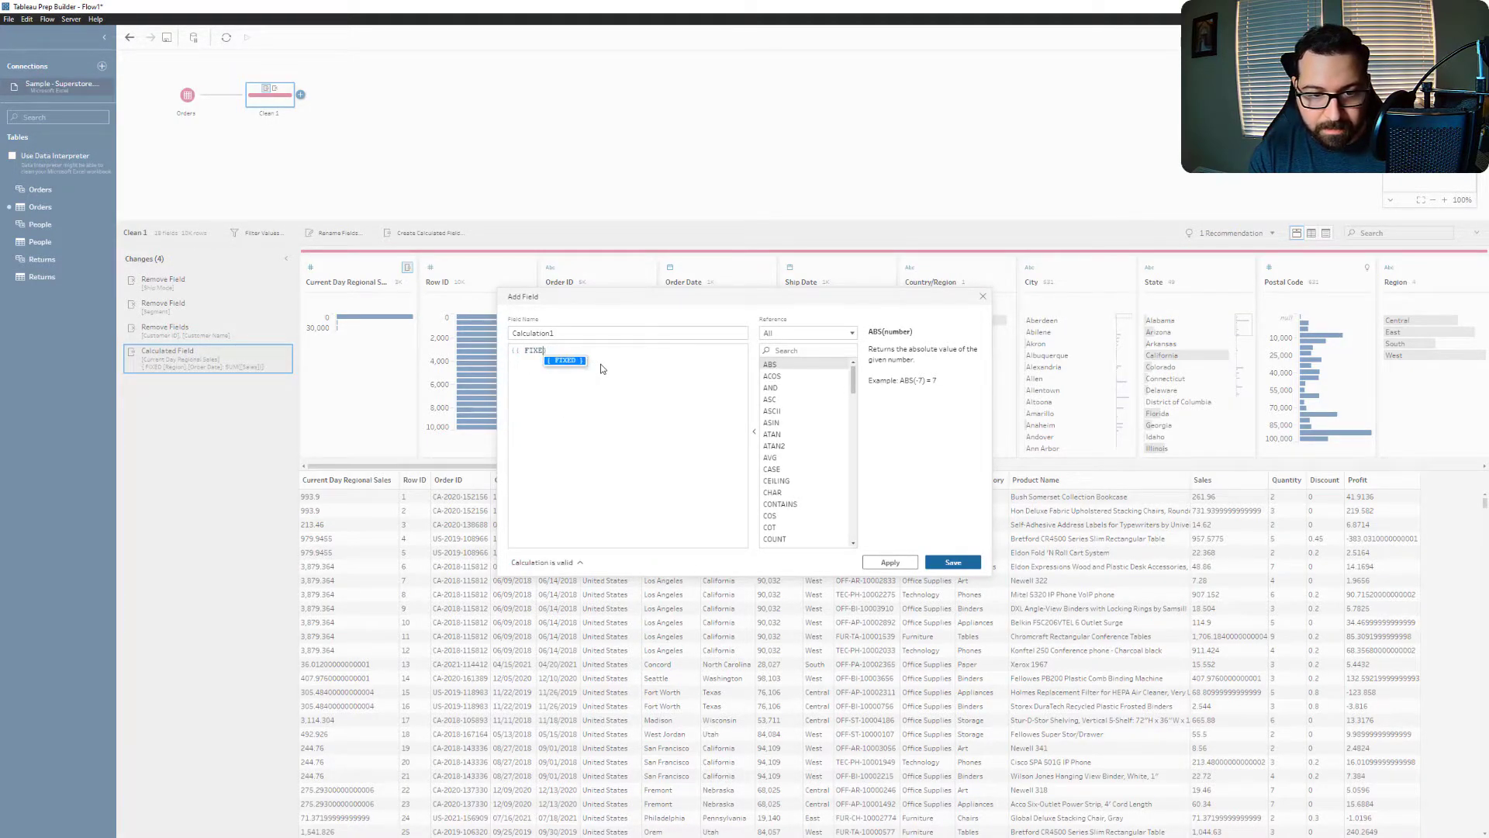
text(FIXED)
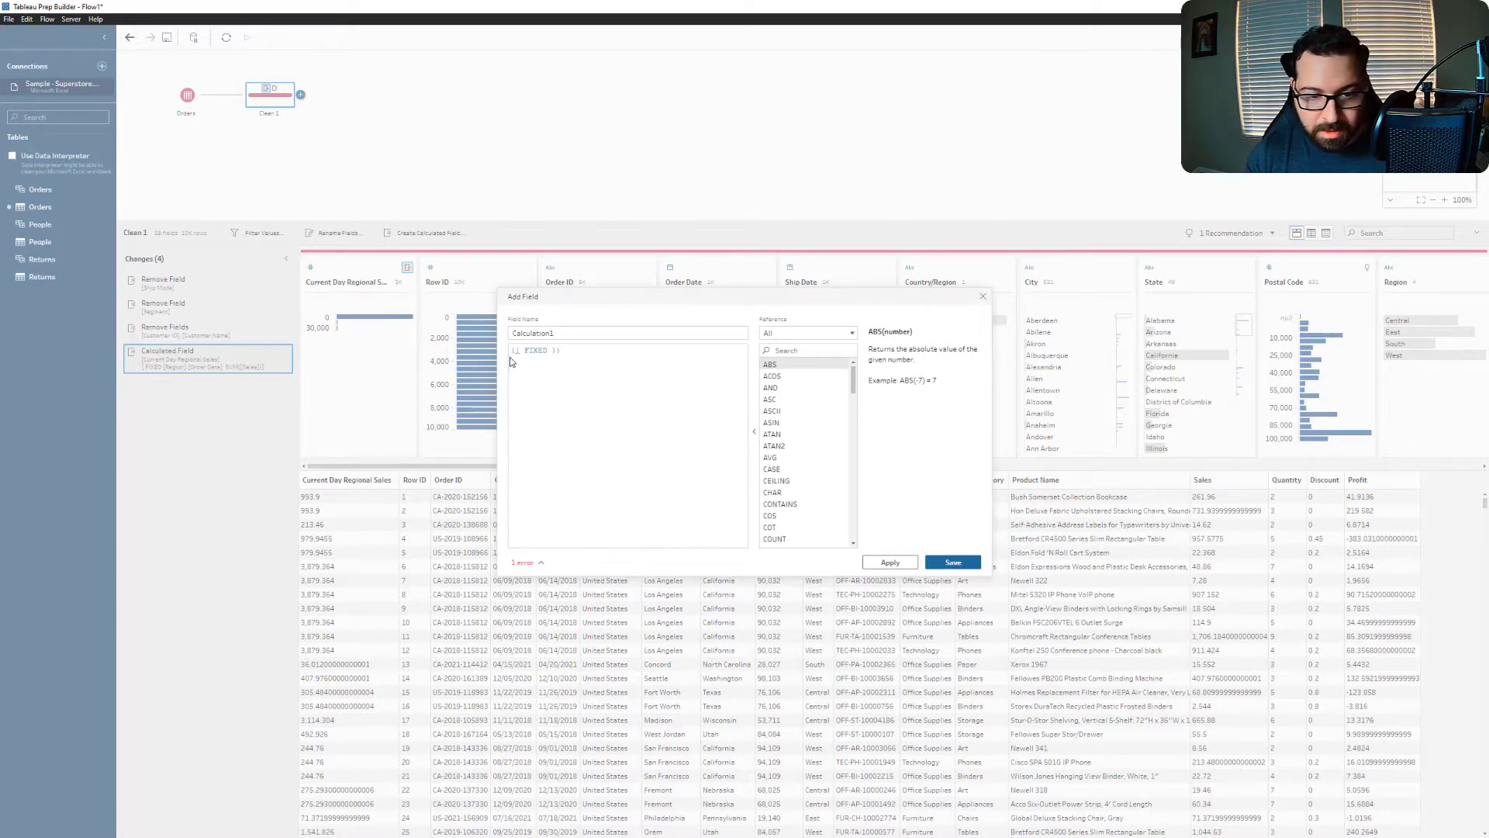
click(567, 349)
key(BackSpace)
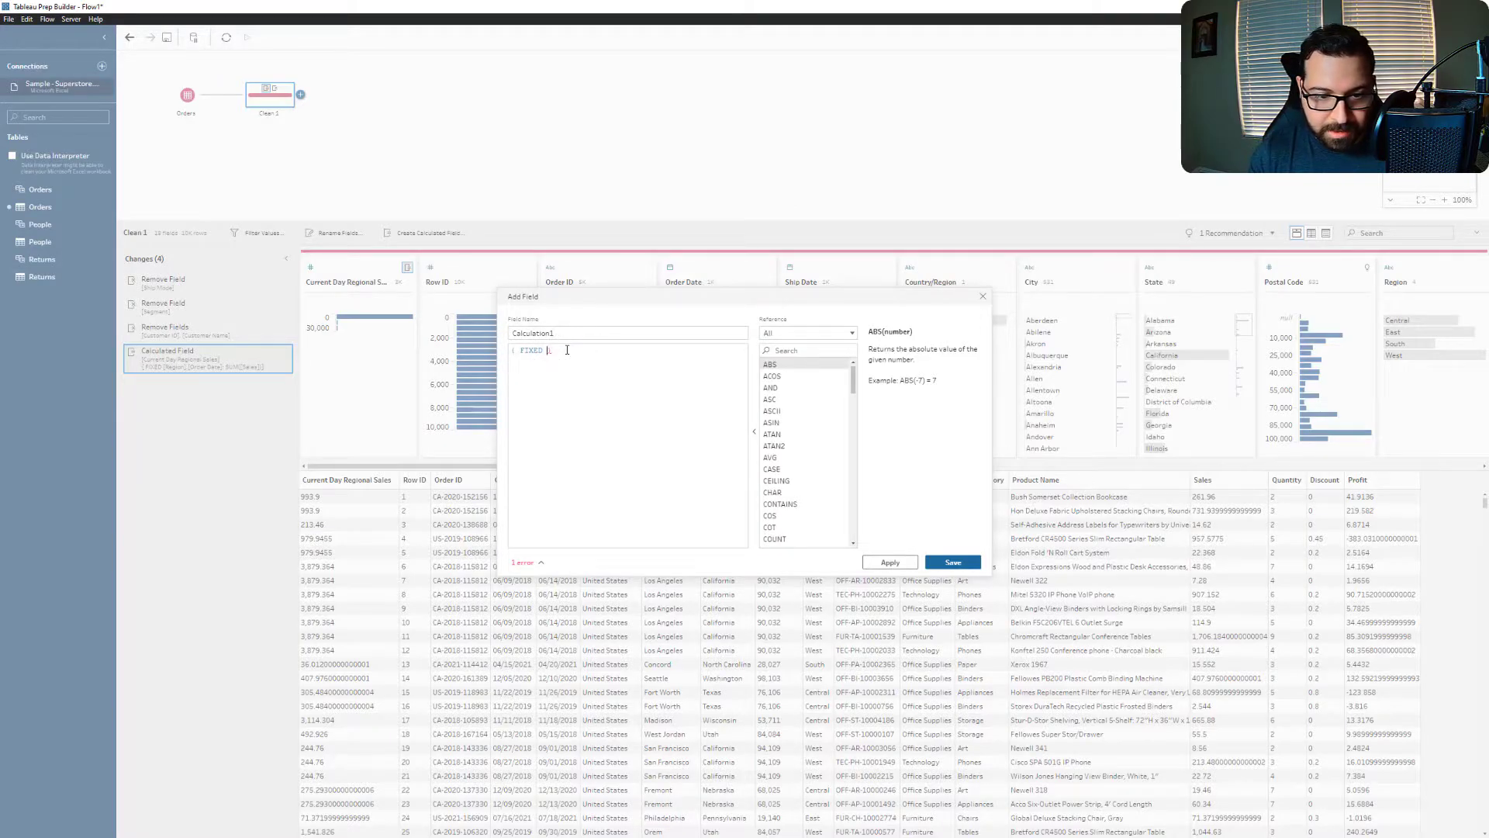
Step: Complete the FIXED expression with [Country/Region] as the dimension and SUM([Sales]) as the aggregation
text([Co)
key(Return)
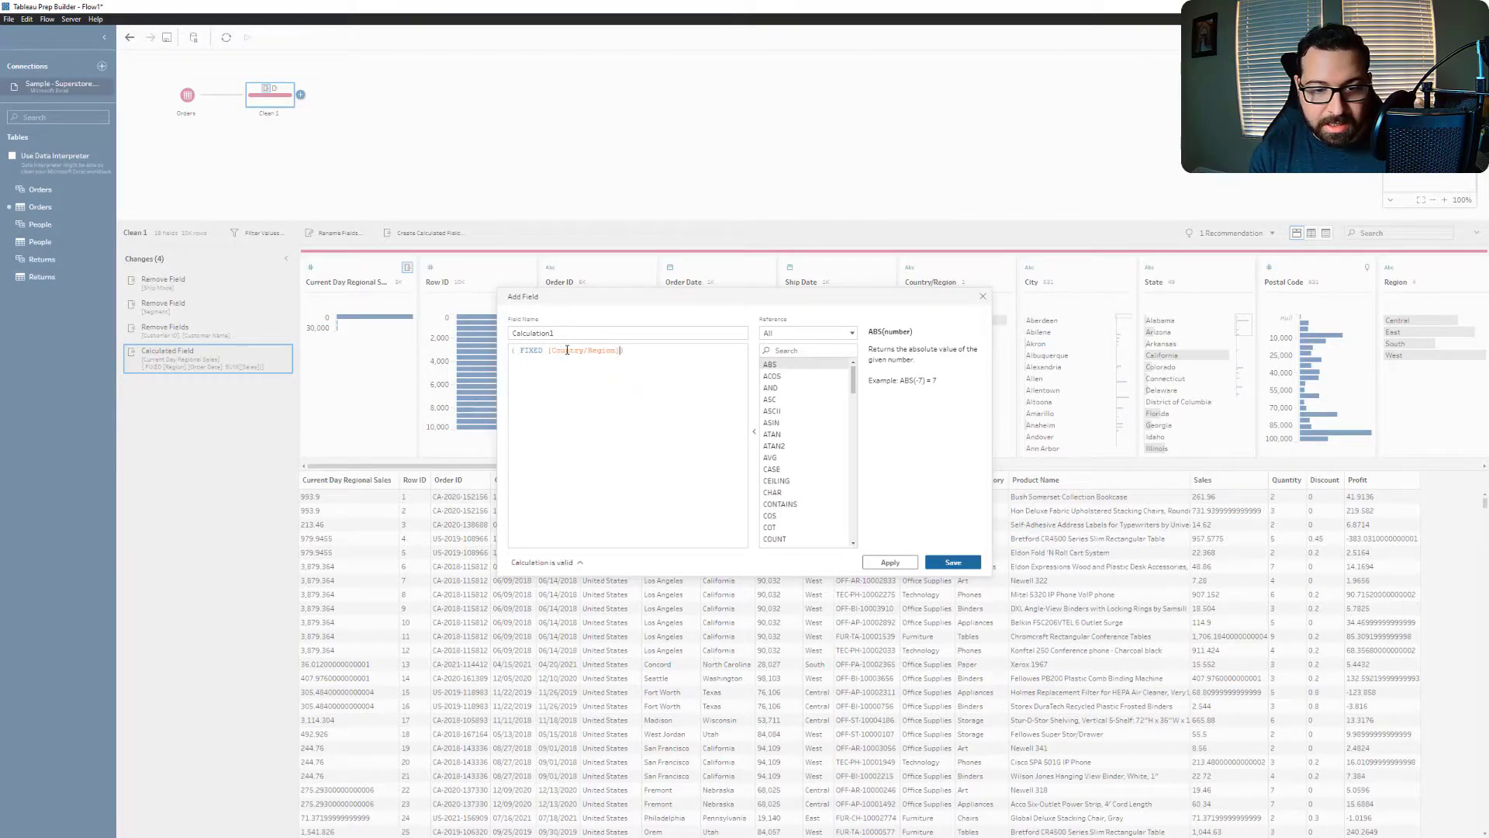
key(BackSpace)
text(: SUM)
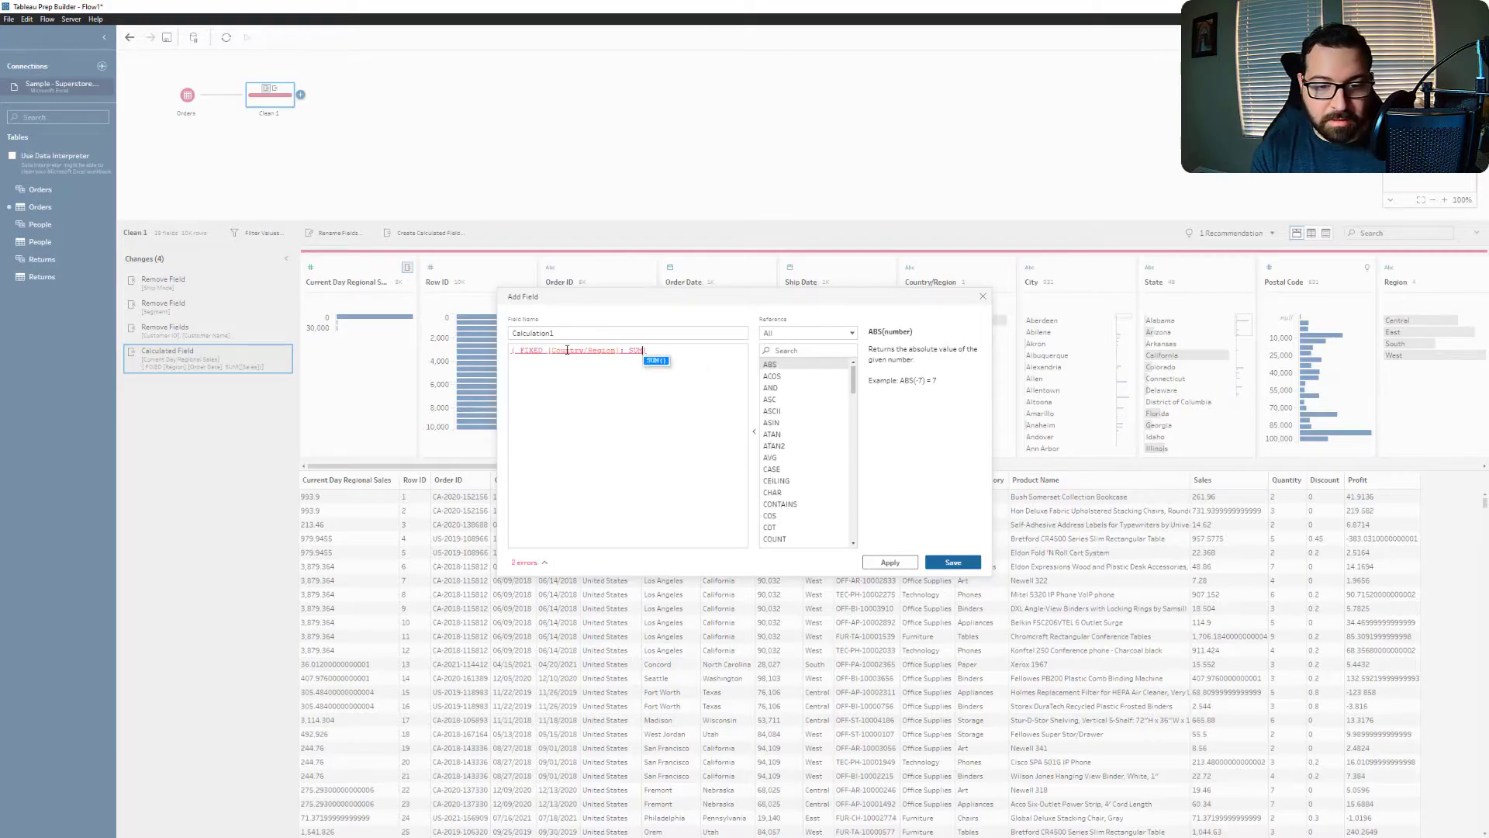
key(Return)
key(Return)
Step: Name the calculated field "Country Sales" and save it
double_click(602, 335)
text(Country Sales)
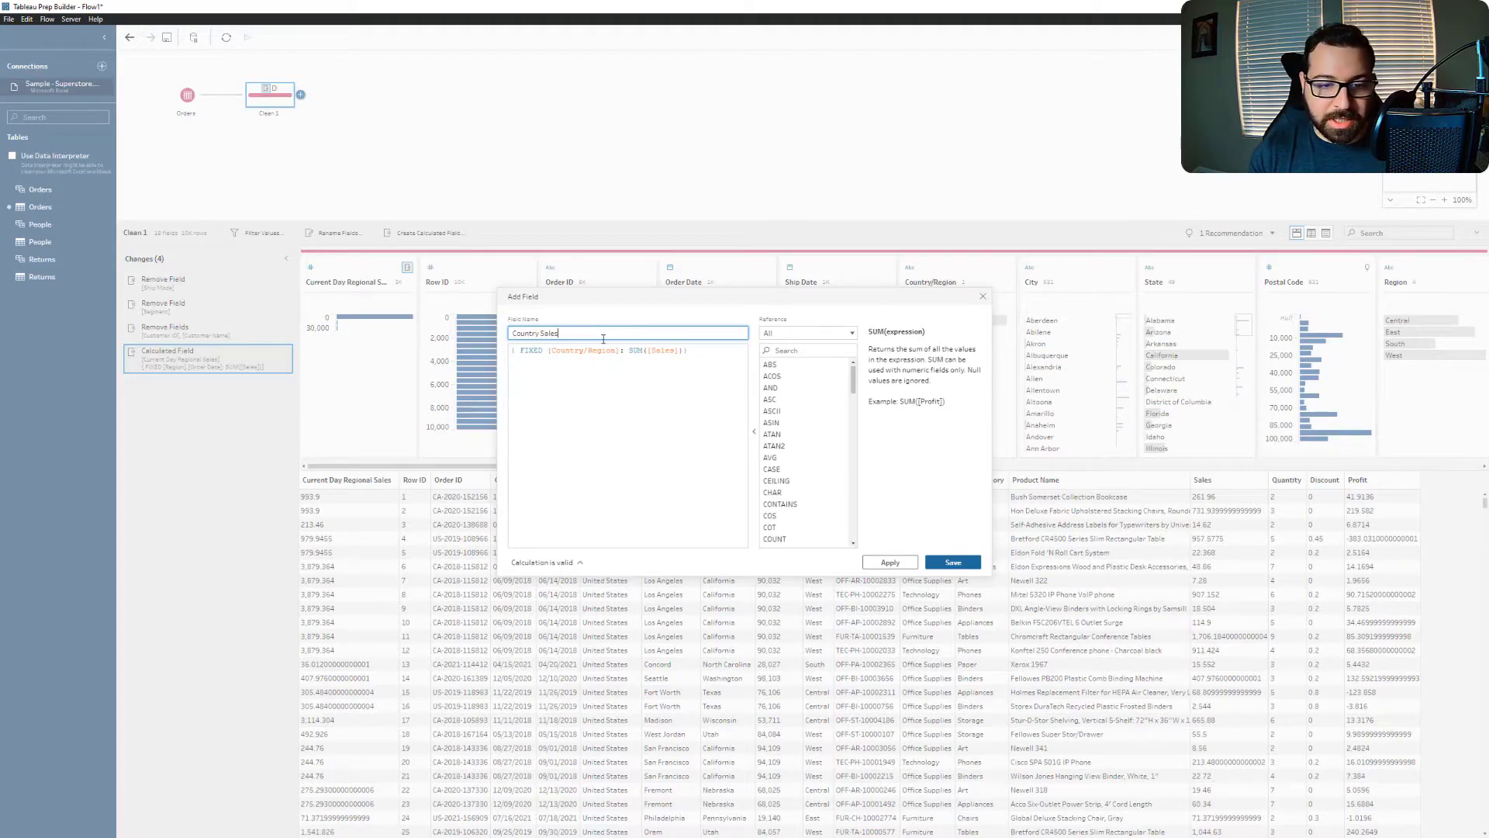
click(969, 566)
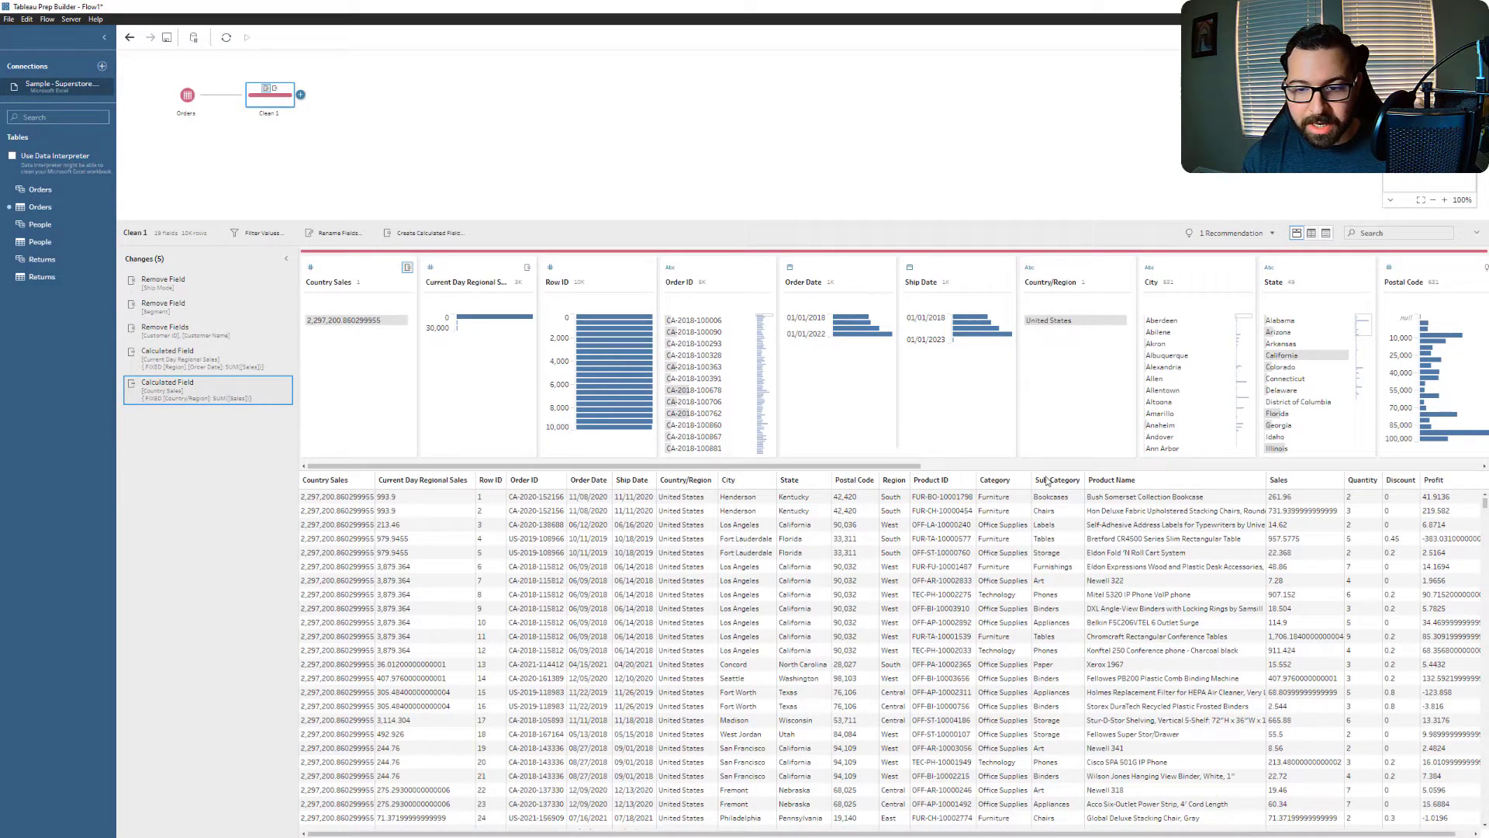
Step: Filter the State field to keep only California
right_click(1299, 358)
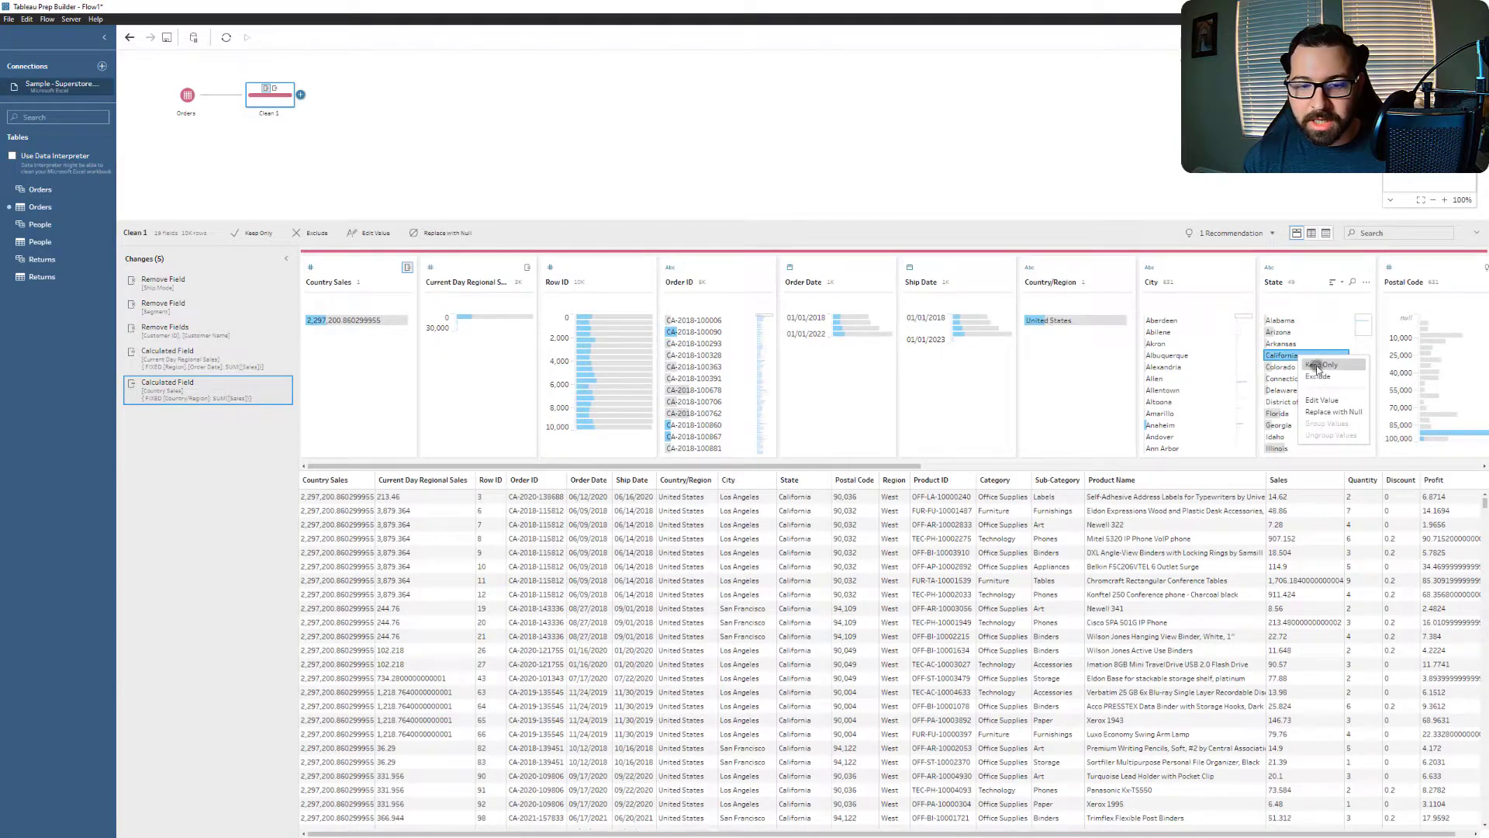
click(1312, 364)
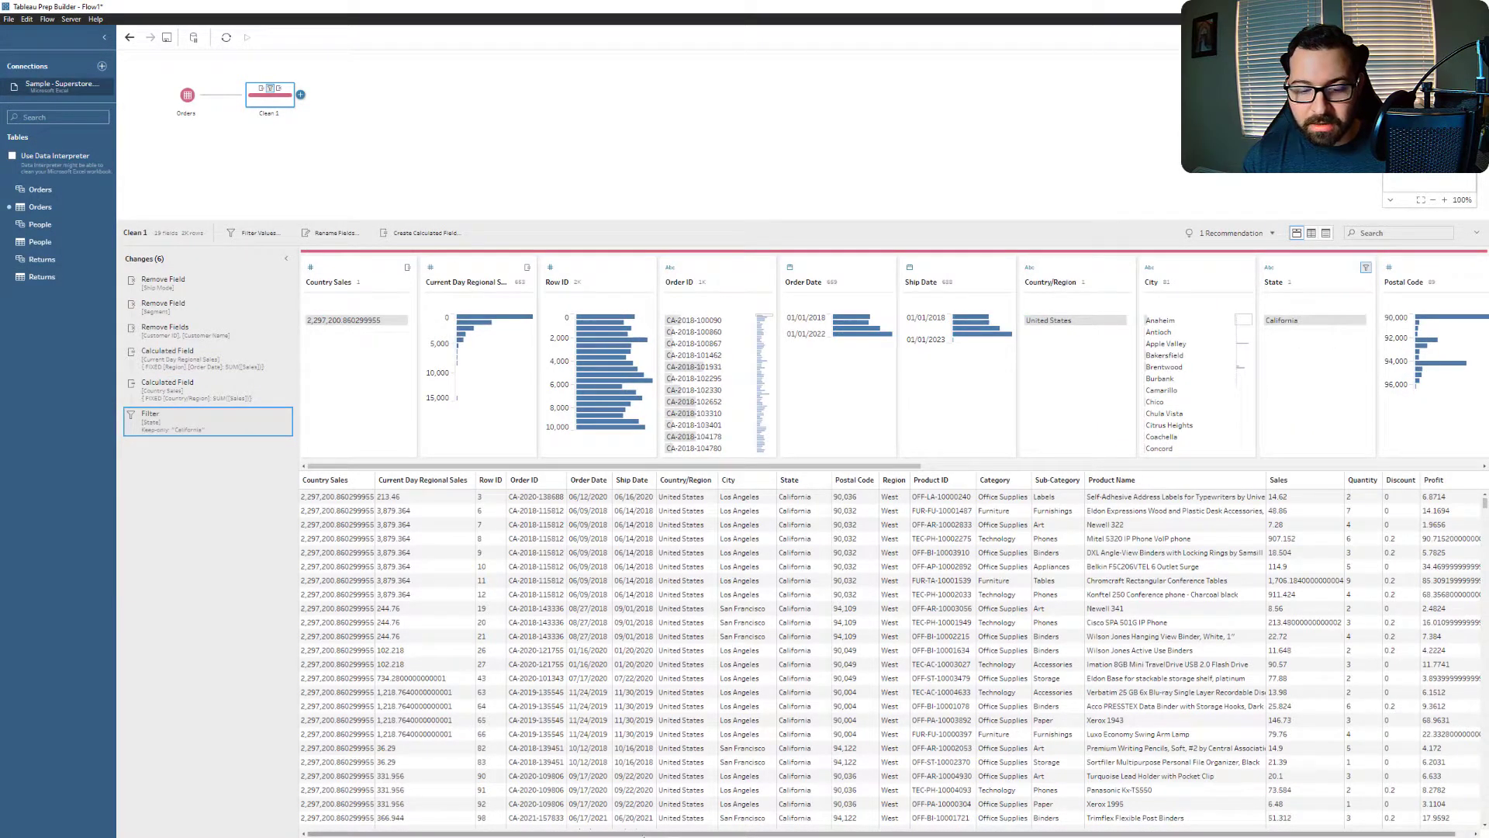